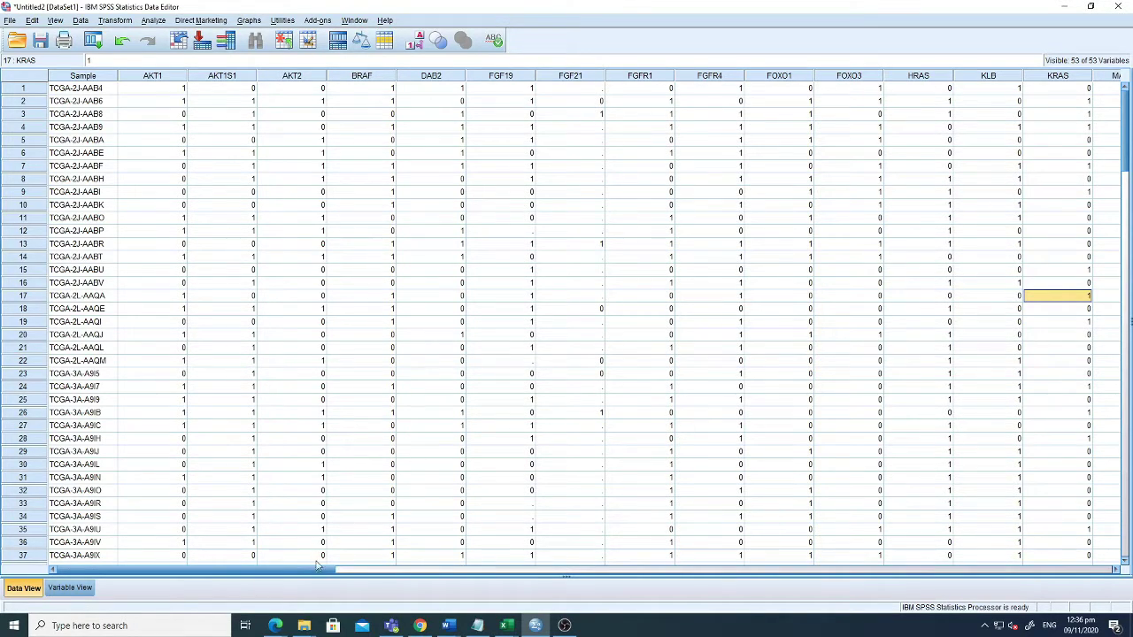
mouse_move(323, 569)
mouse_down()
mouse_move(392, 570)
mouse_move(323, 569)
mouse_up()
drag(152, 152, 152, 165)
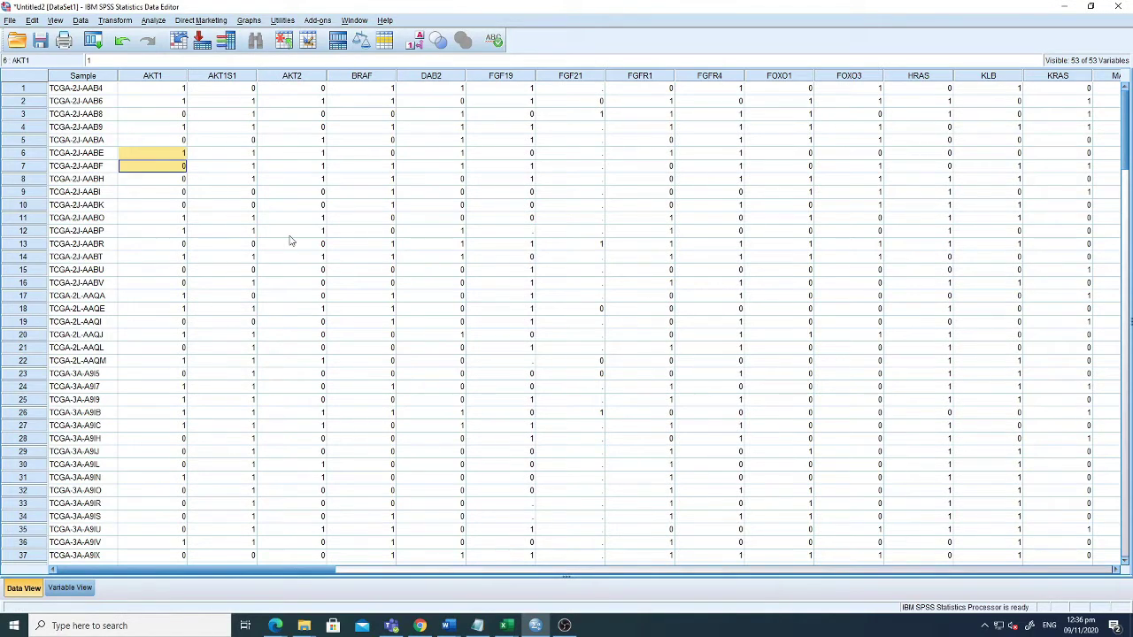
click(291, 231)
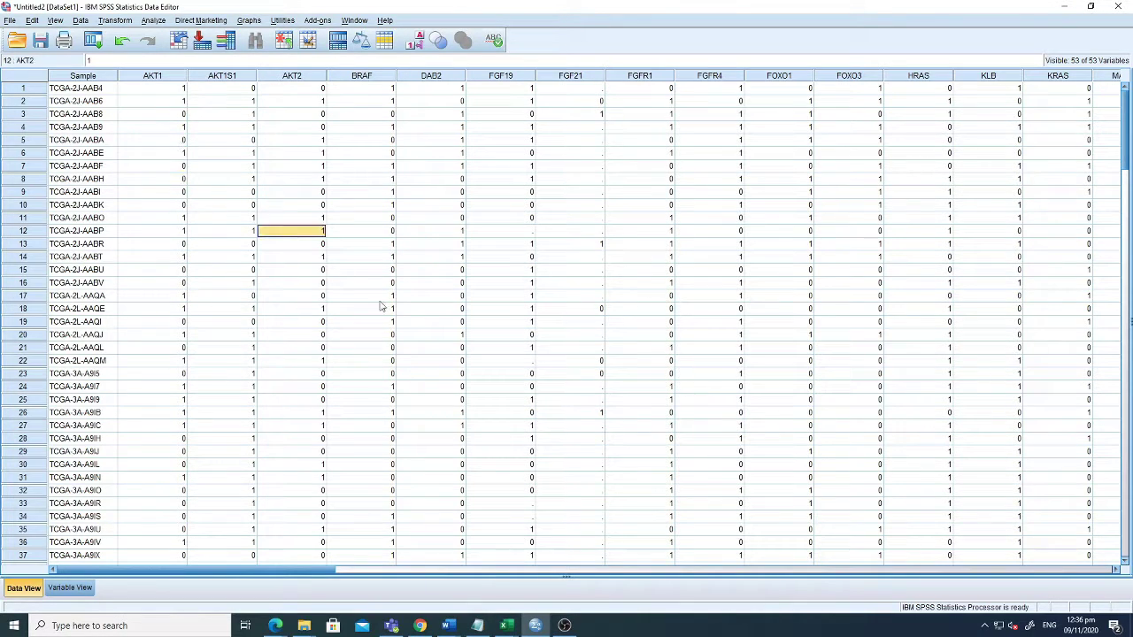
click(20, 43)
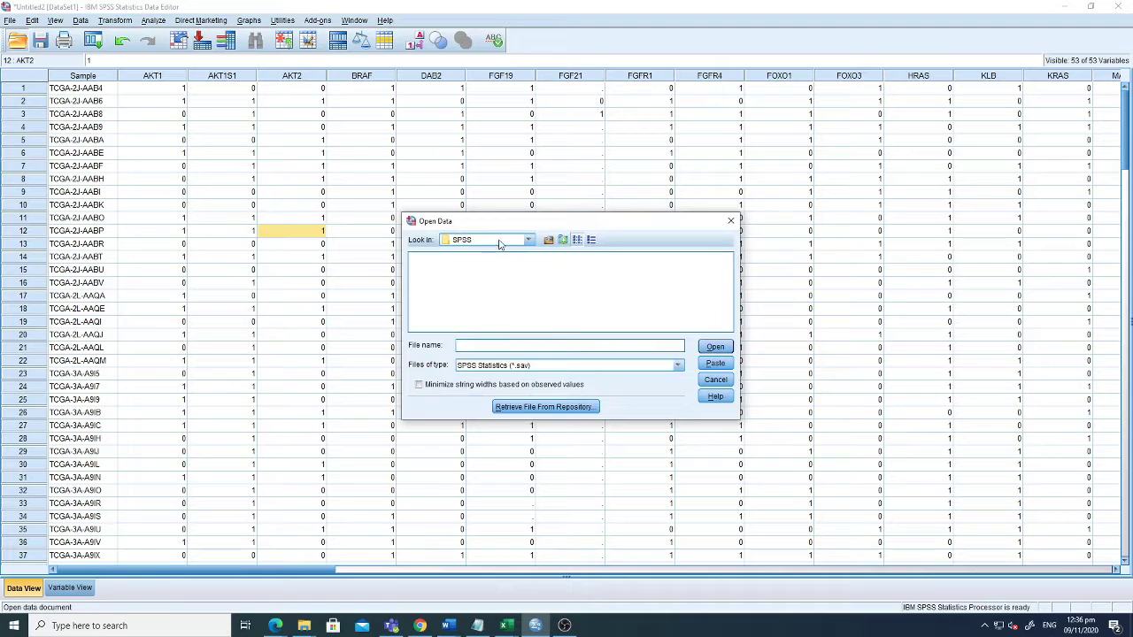
click(544, 368)
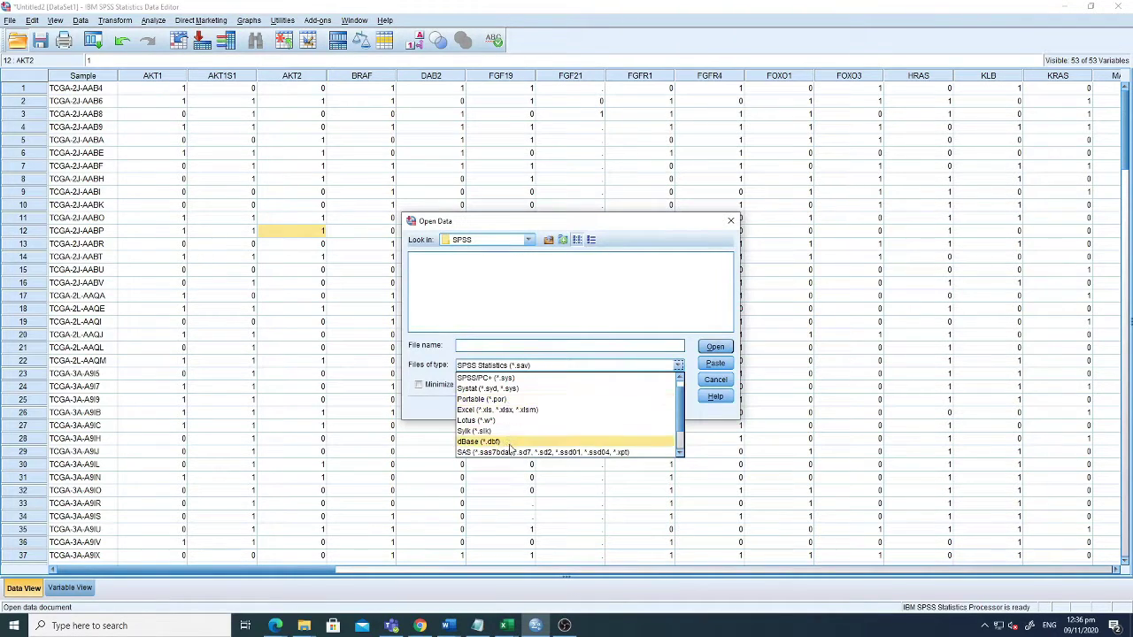
click(504, 410)
click(445, 290)
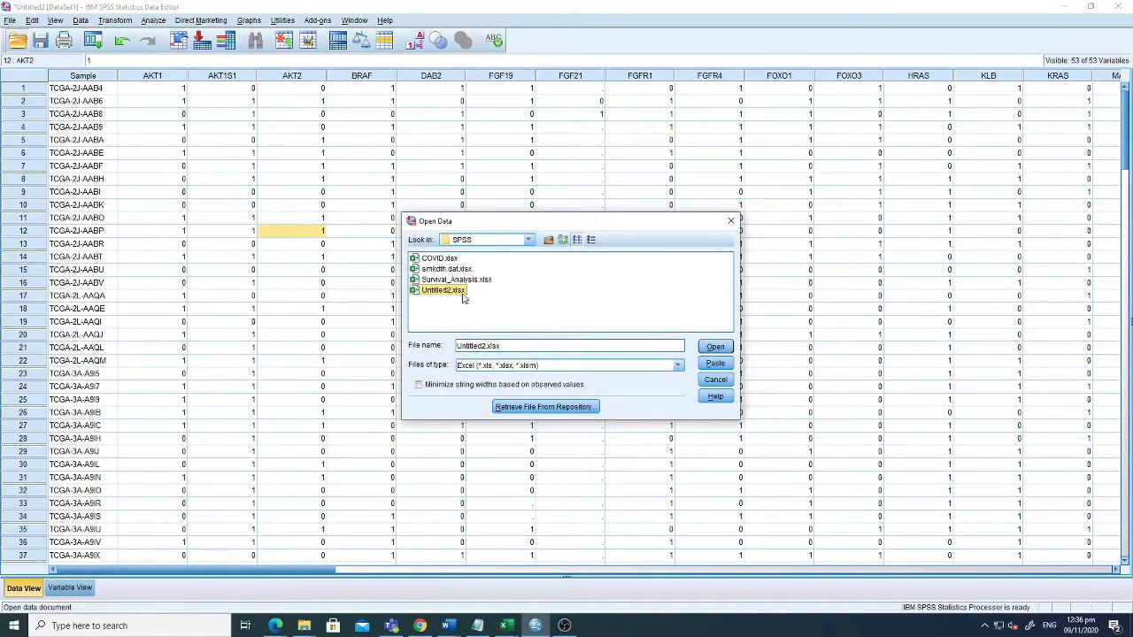
click(715, 378)
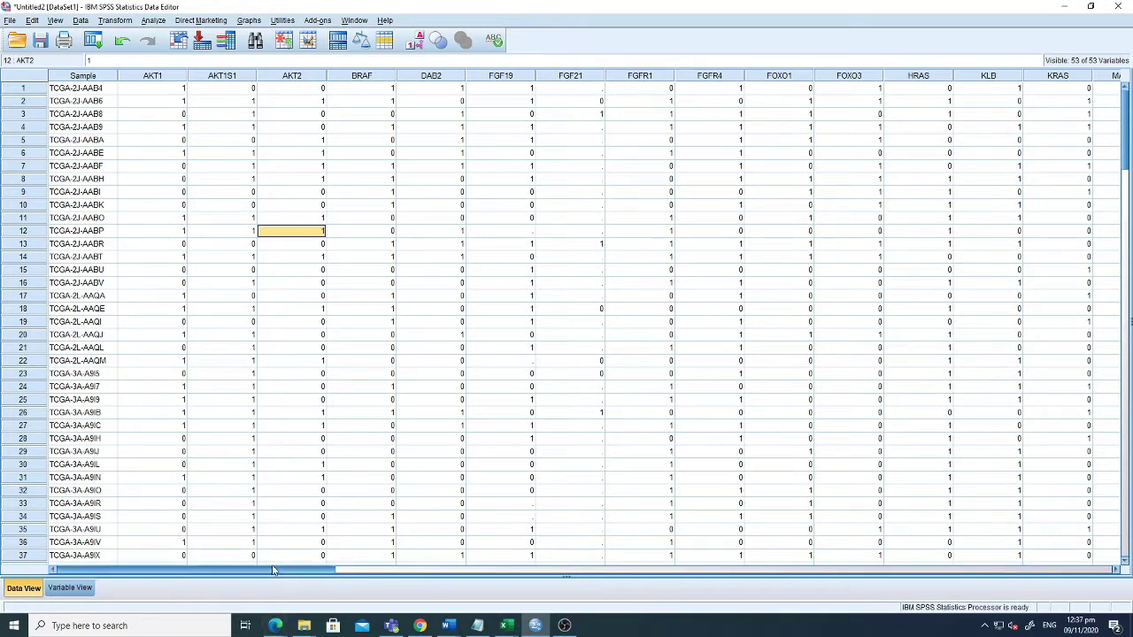
Look across the dataset's variables and examine the case identifiers in the Sample column from the first to the last row.
drag(271, 570, 831, 557)
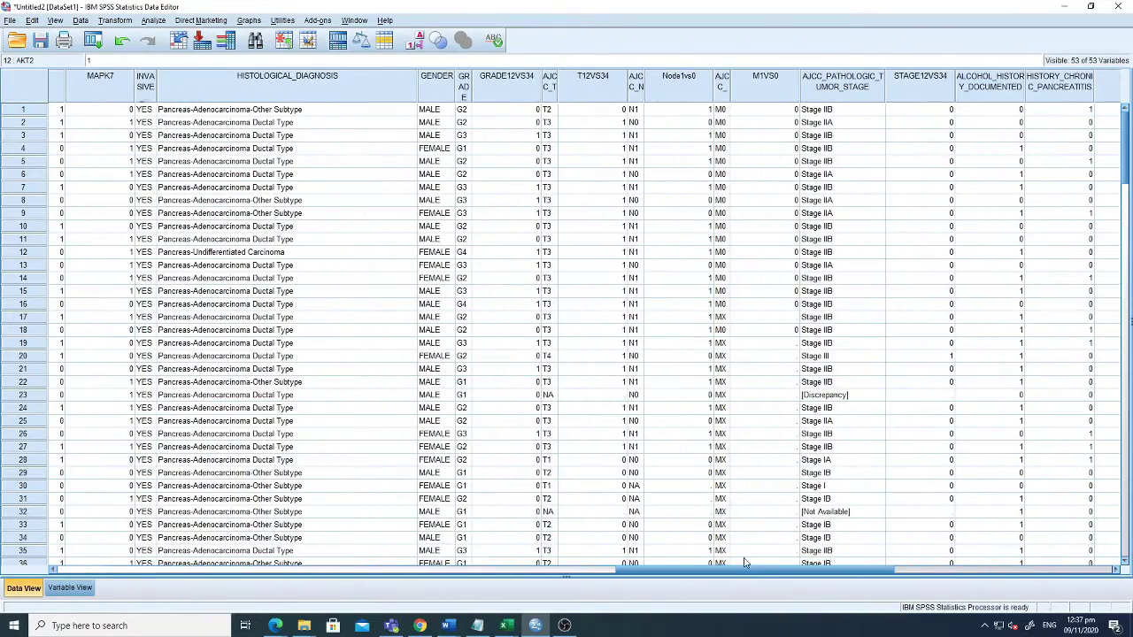
drag(744, 563, 5, 593)
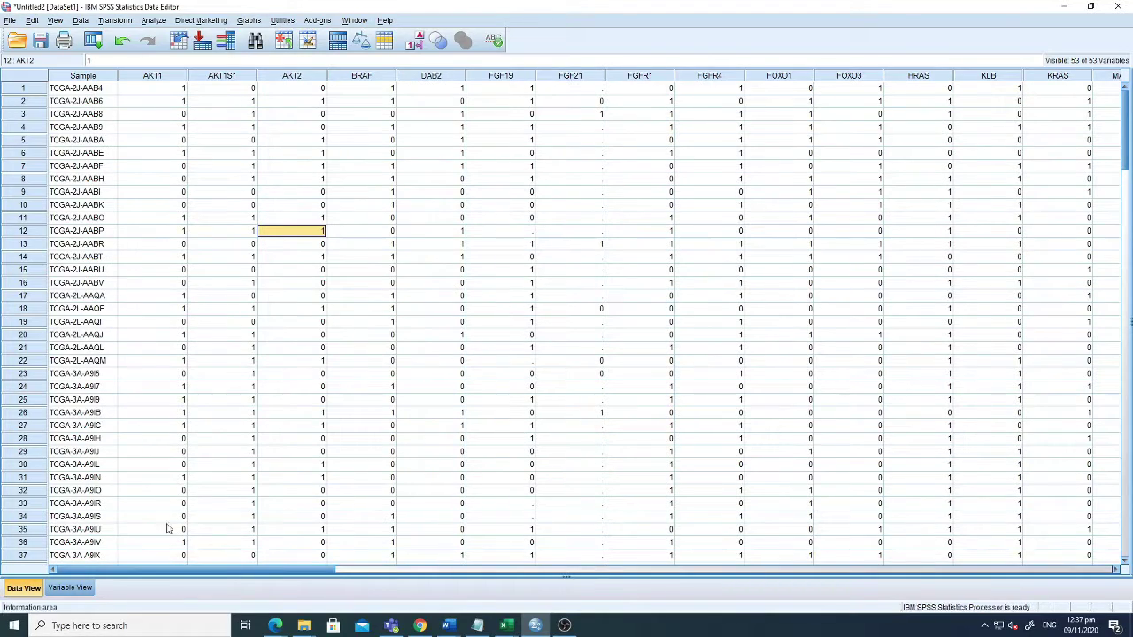
drag(221, 192, 227, 207)
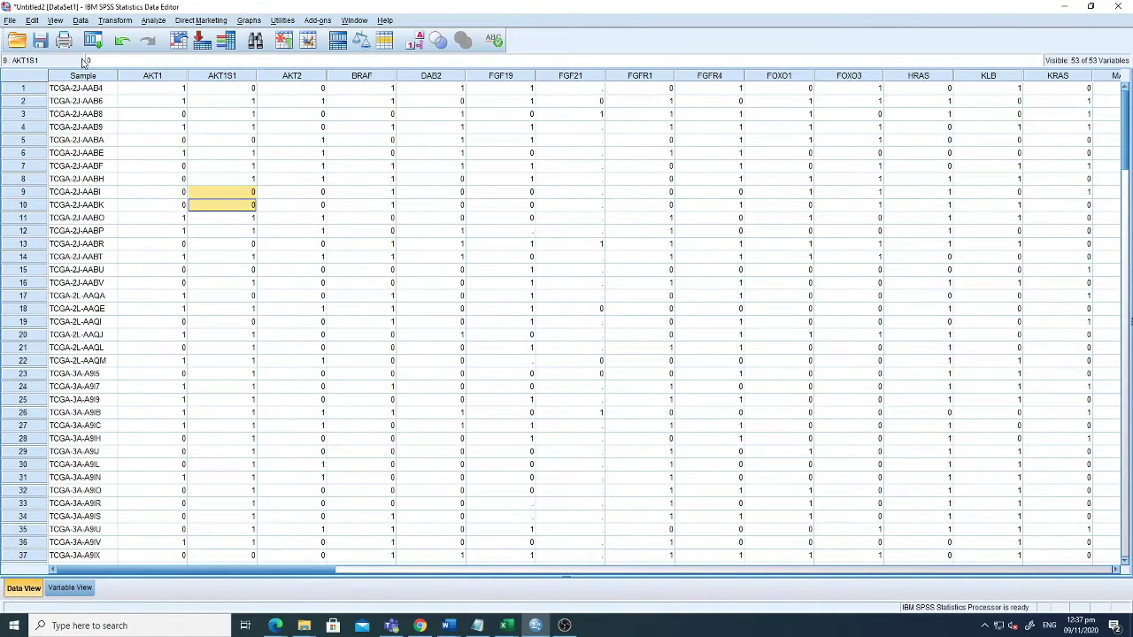
click(92, 78)
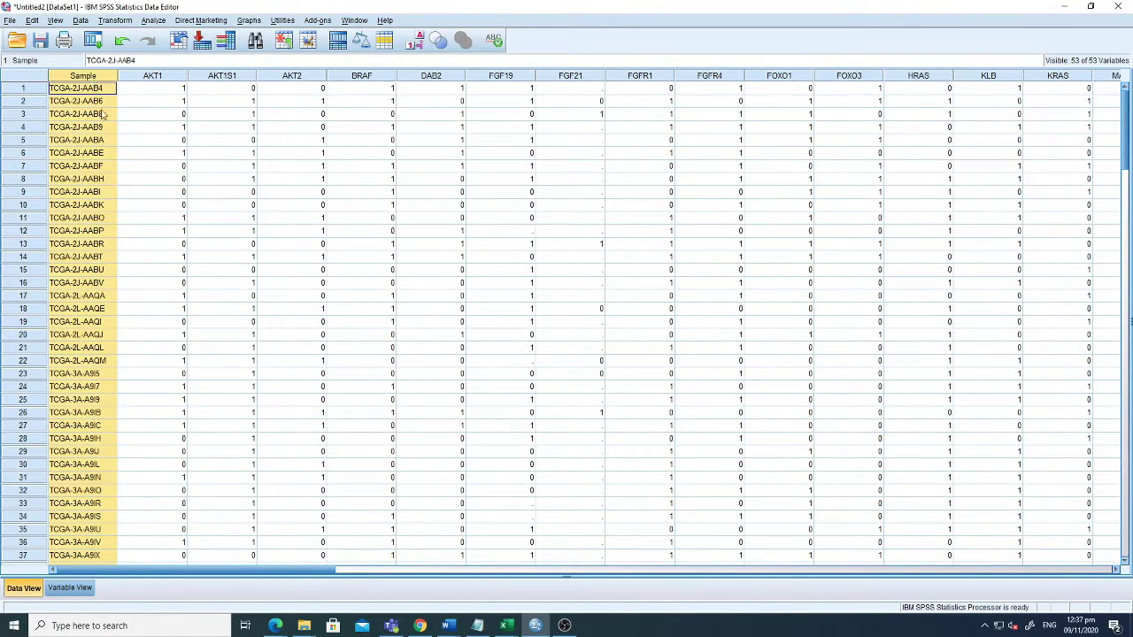
click(84, 101)
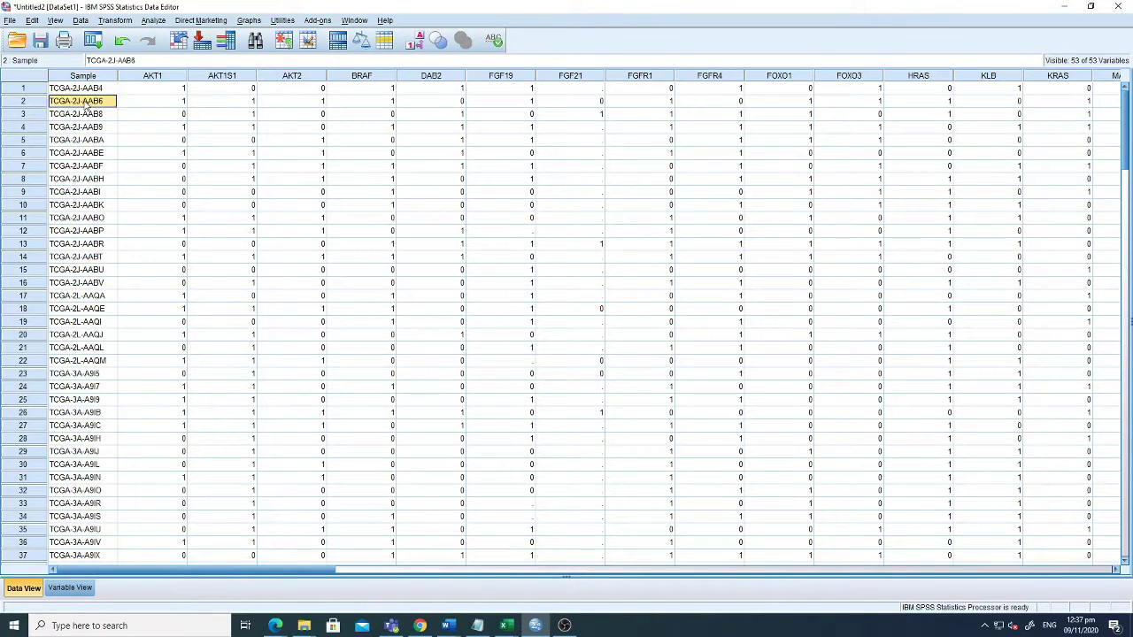
click(85, 113)
click(82, 133)
click(77, 89)
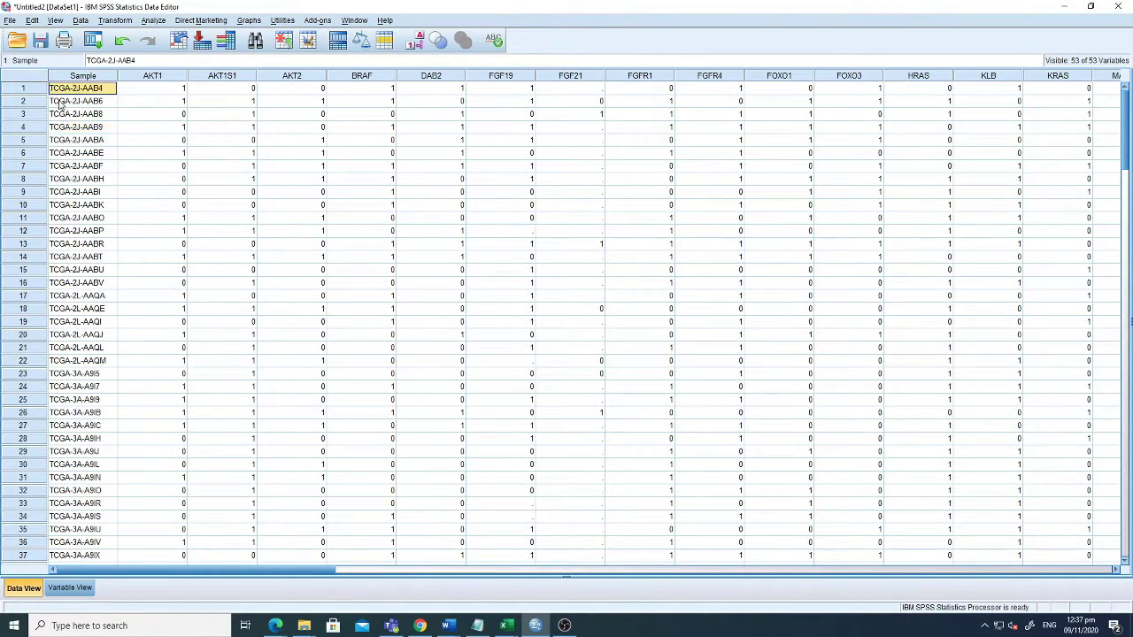
key(Down)
key(Down)
key(Down)
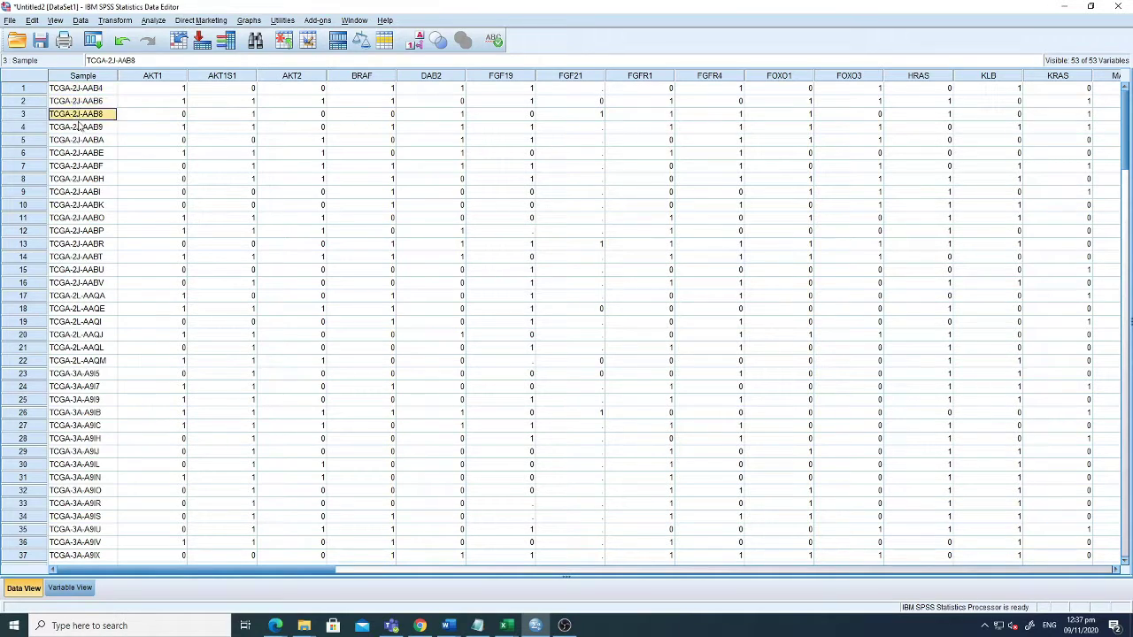
scroll(87, 177, down, 20)
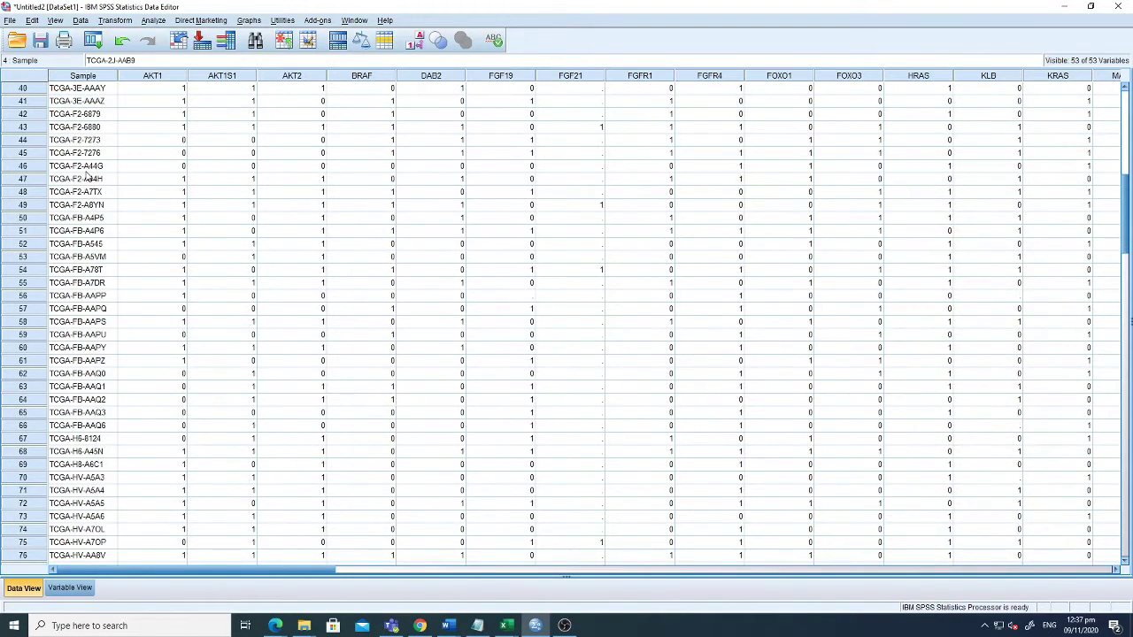
scroll(86, 178, down, 16)
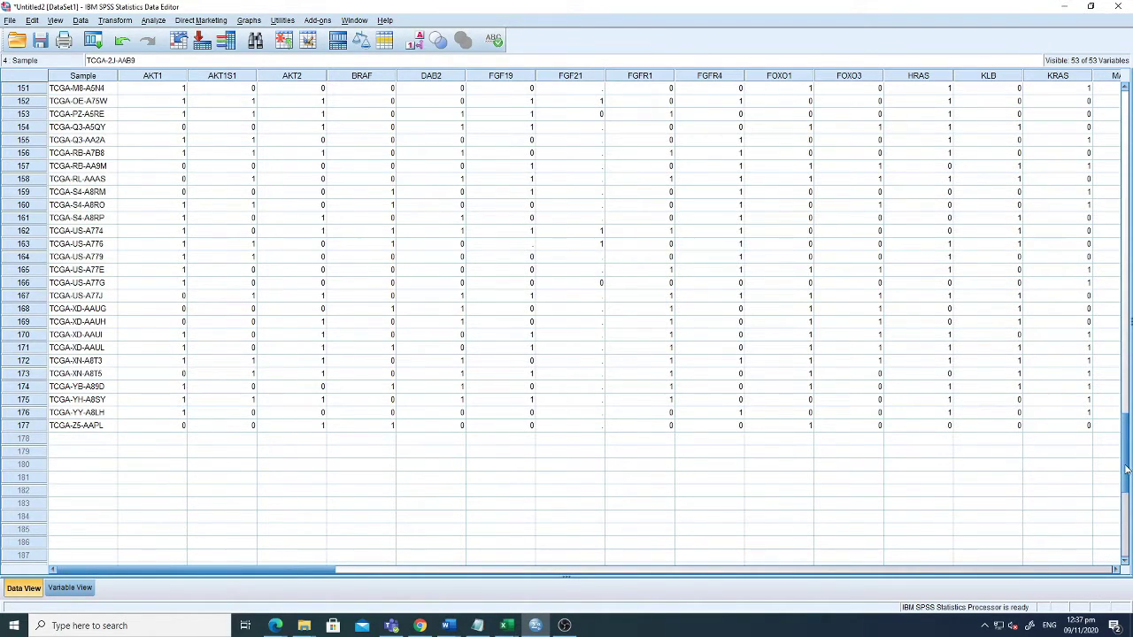
drag(1125, 469, 1120, 137)
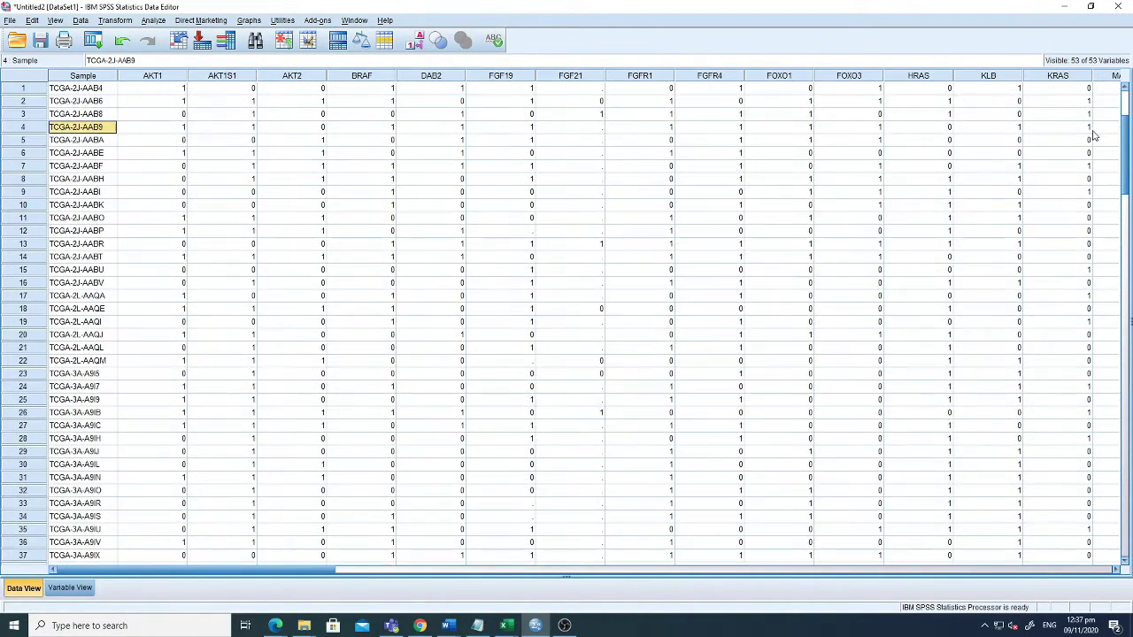
Examine the gene columns AKT1, AKT1S1, AKT2, BRAF and DAB2 and how their values are coded per sample.
click(162, 82)
click(236, 79)
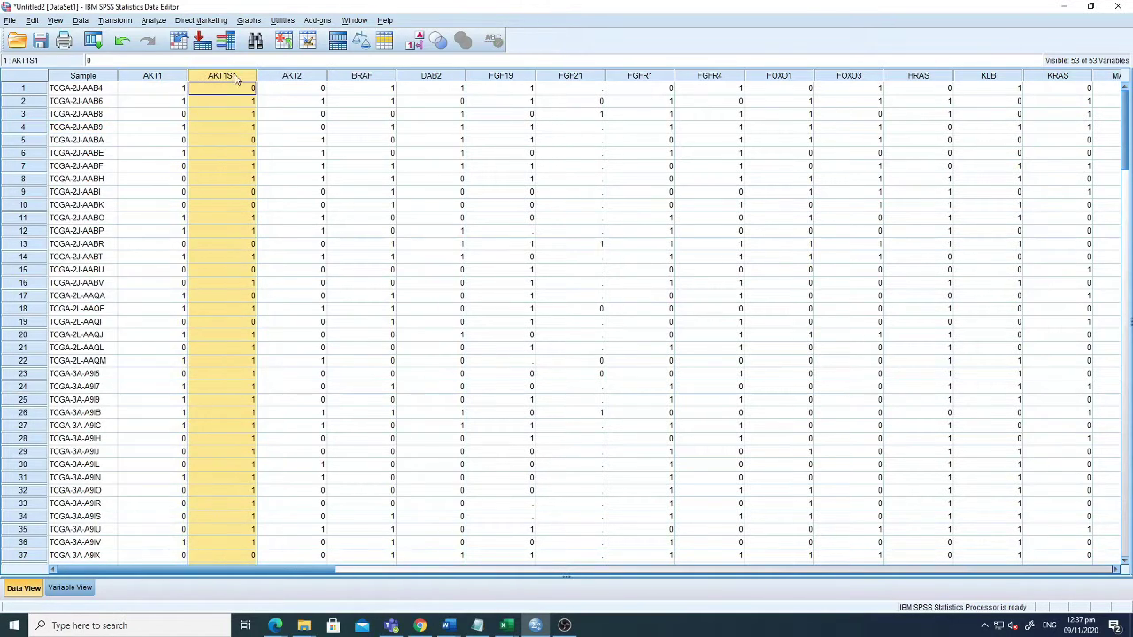
click(287, 78)
click(368, 80)
click(428, 78)
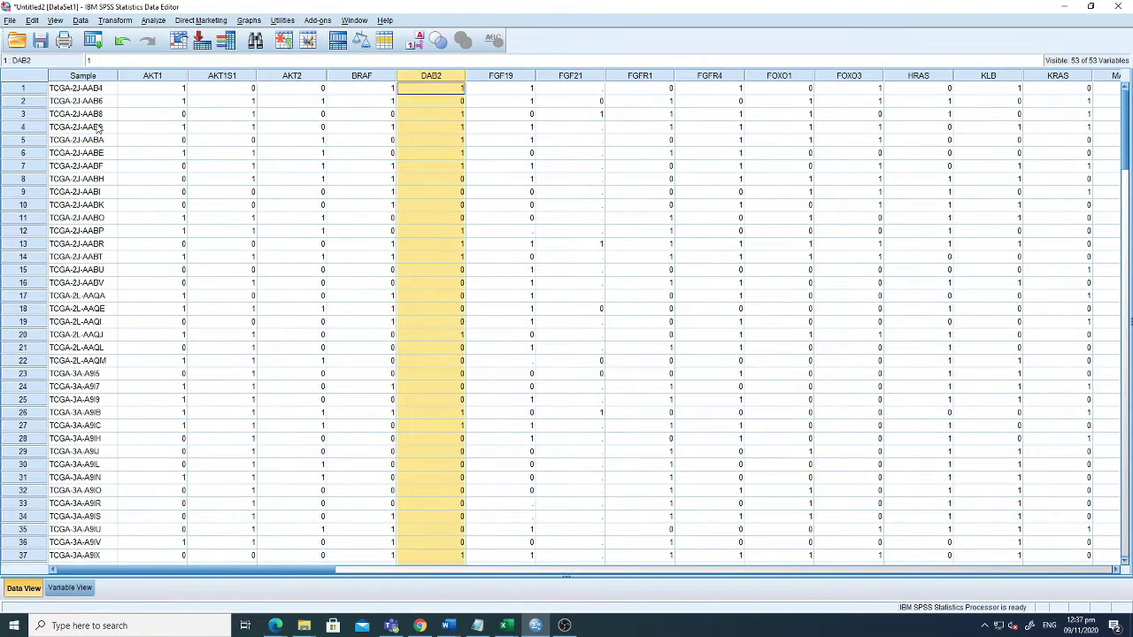
click(148, 79)
click(152, 92)
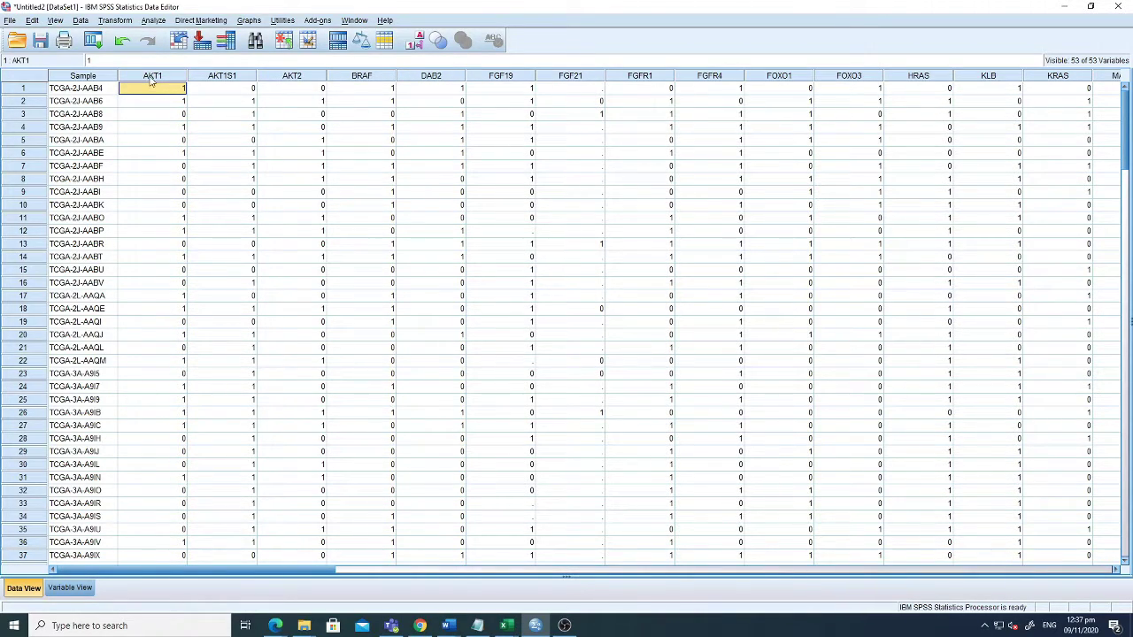
click(180, 115)
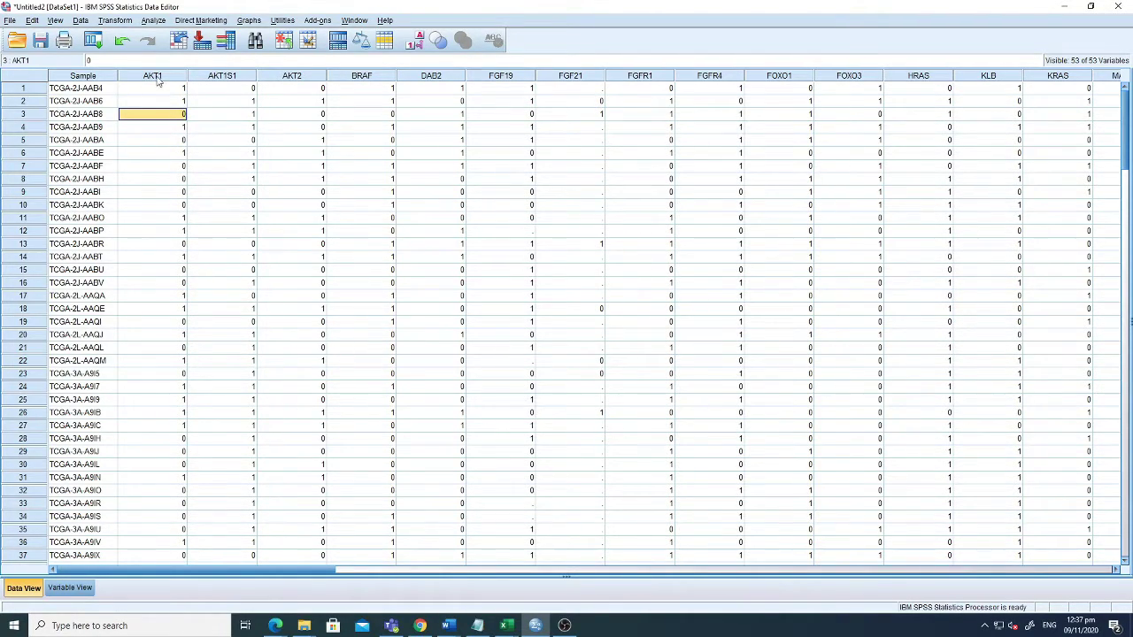
click(168, 91)
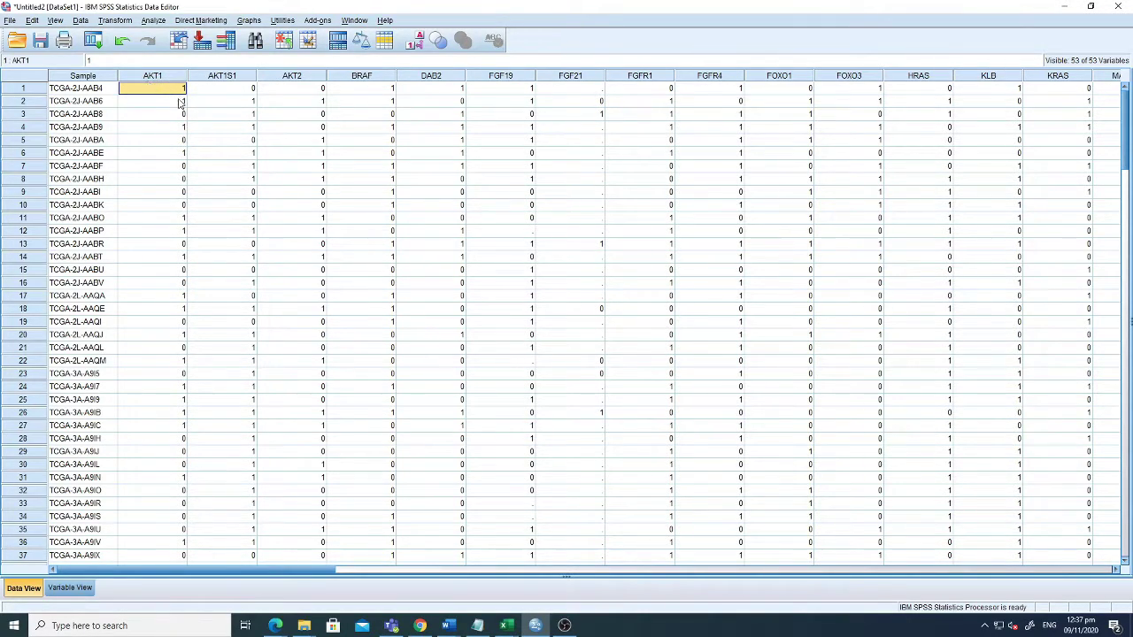
click(75, 92)
click(174, 93)
click(171, 206)
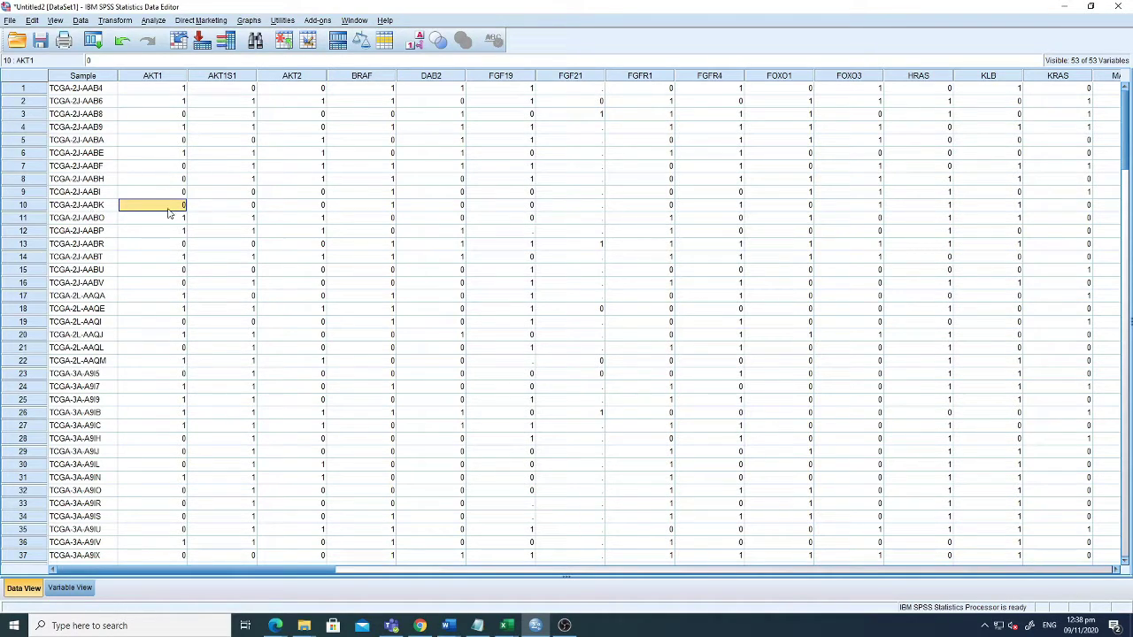
click(223, 76)
click(274, 78)
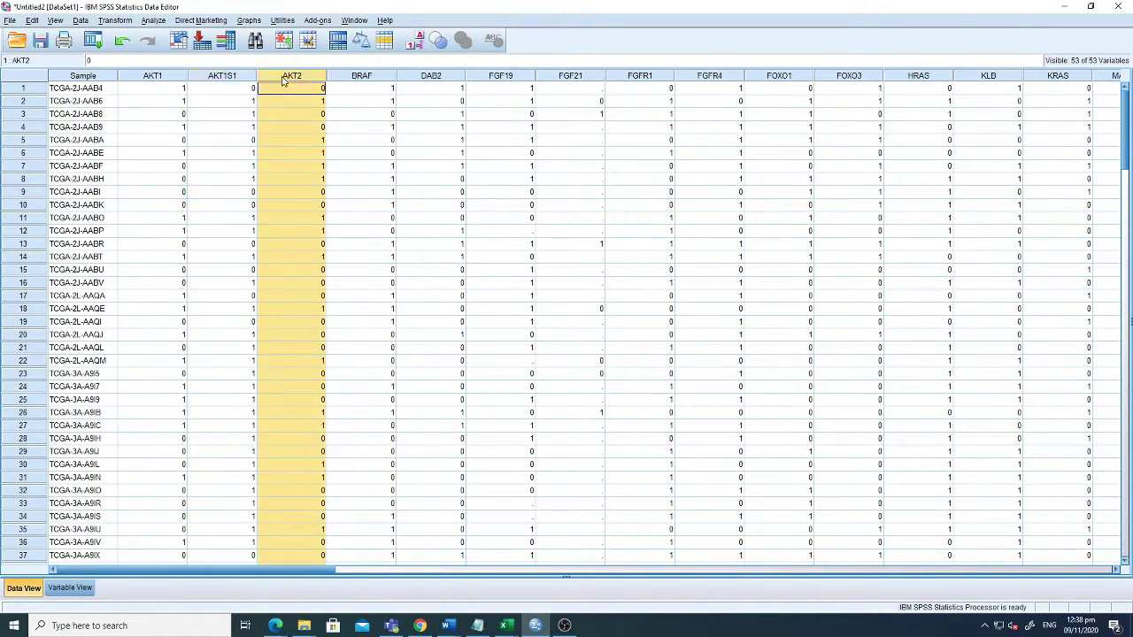
click(345, 78)
click(417, 80)
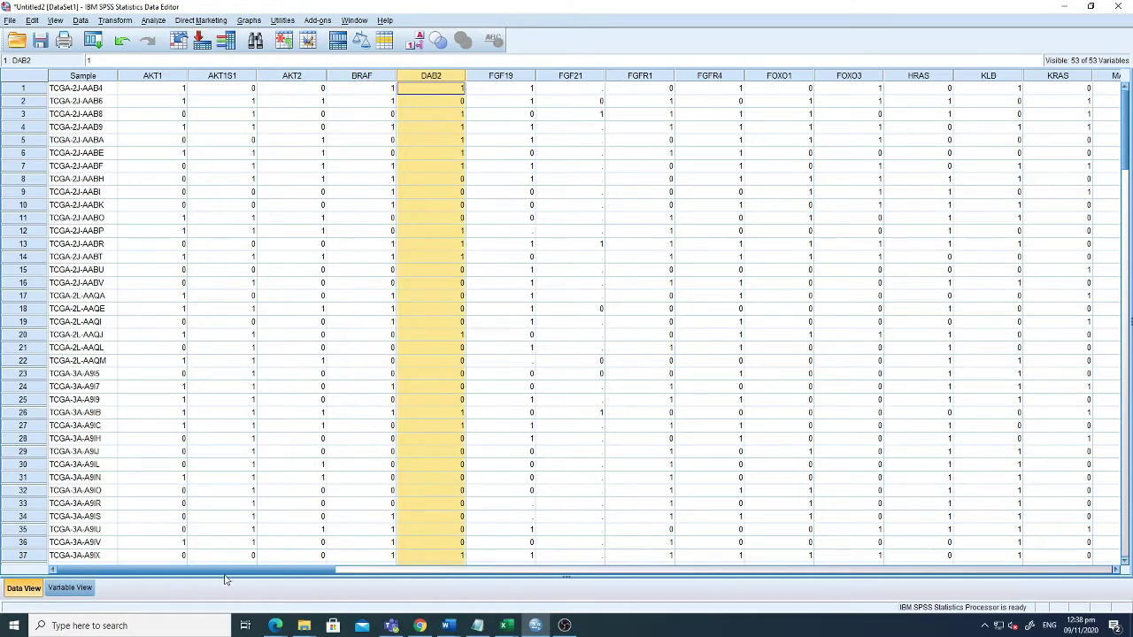
Widen the INVASIVE_ADENOCARCINOMA_INDICATOR and GRADE columns so their full names fit, and review the histological diagnosis and gender entries.
drag(224, 571, 754, 575)
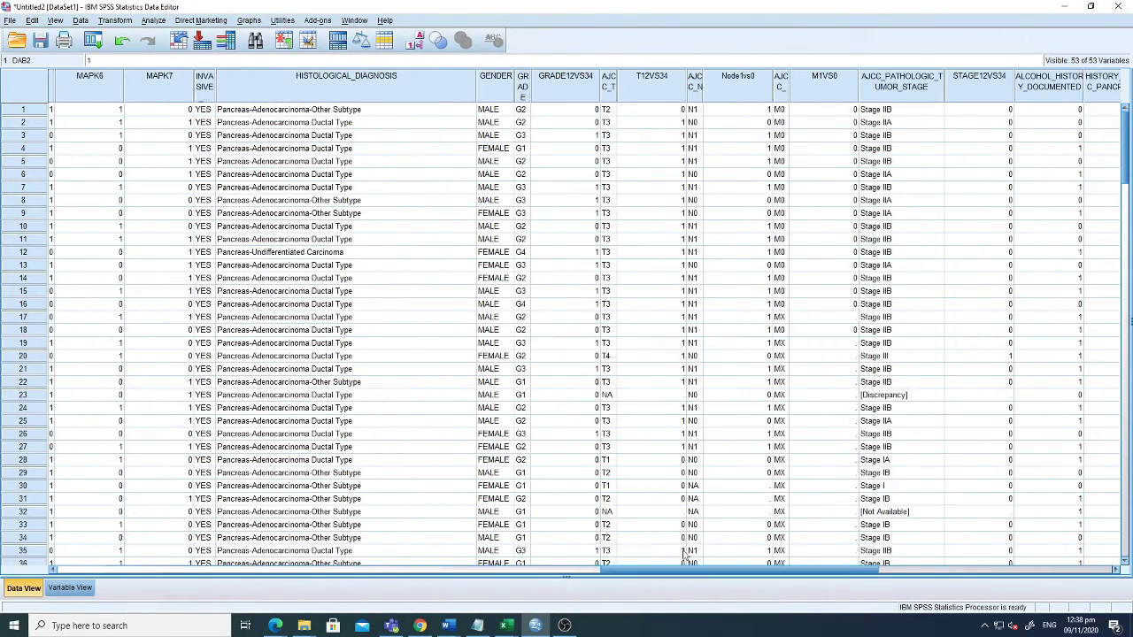
double_click(216, 92)
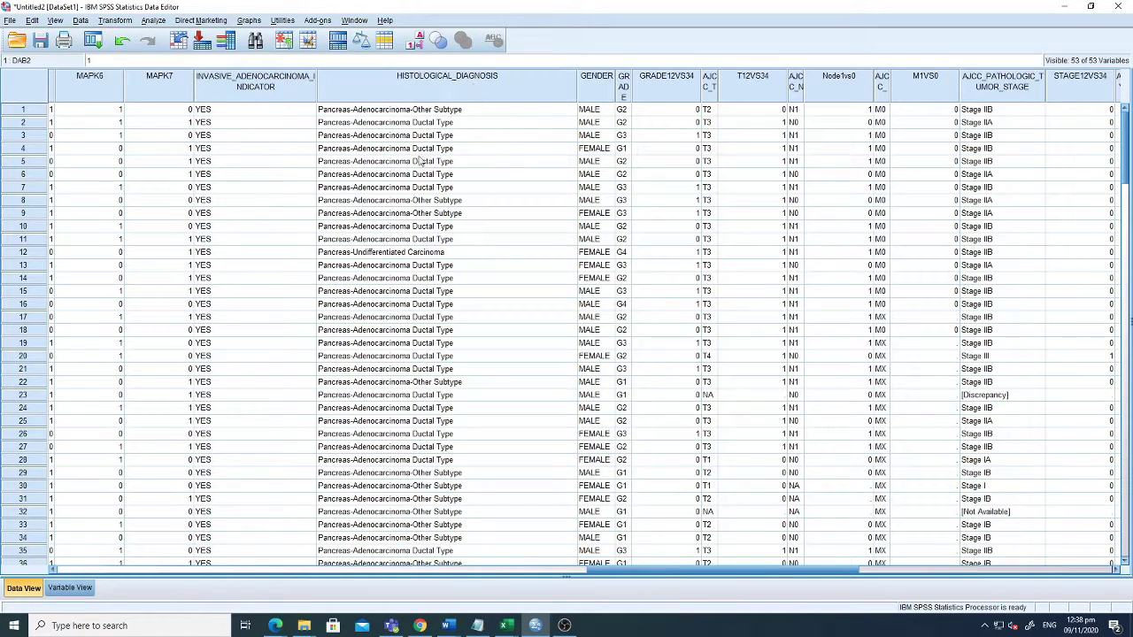
drag(376, 148, 384, 373)
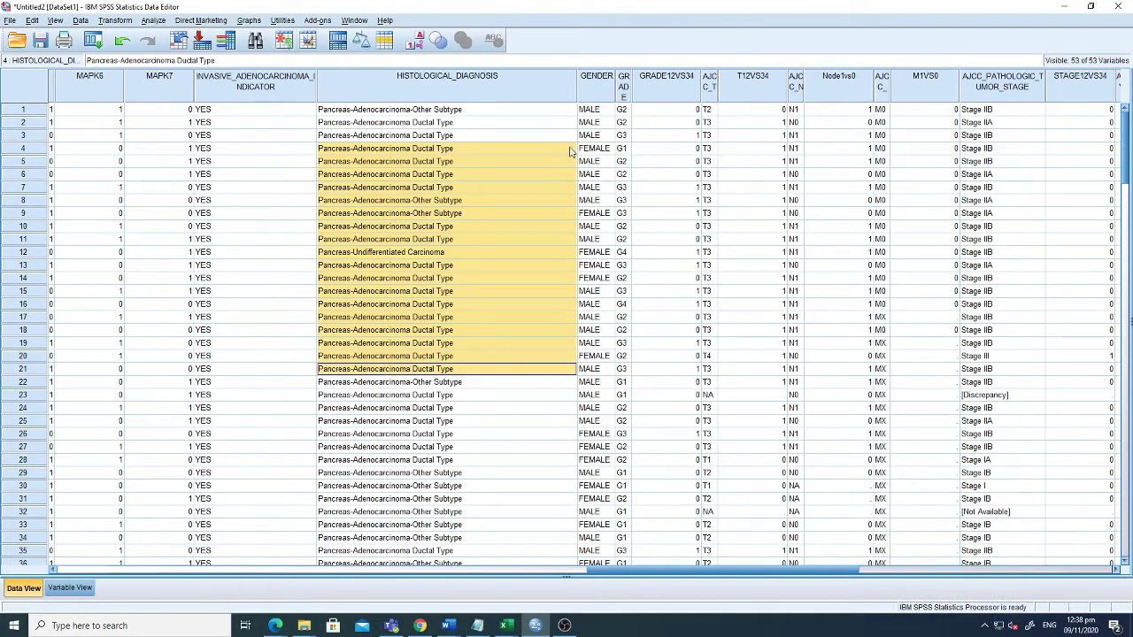
click(599, 95)
drag(633, 84, 674, 87)
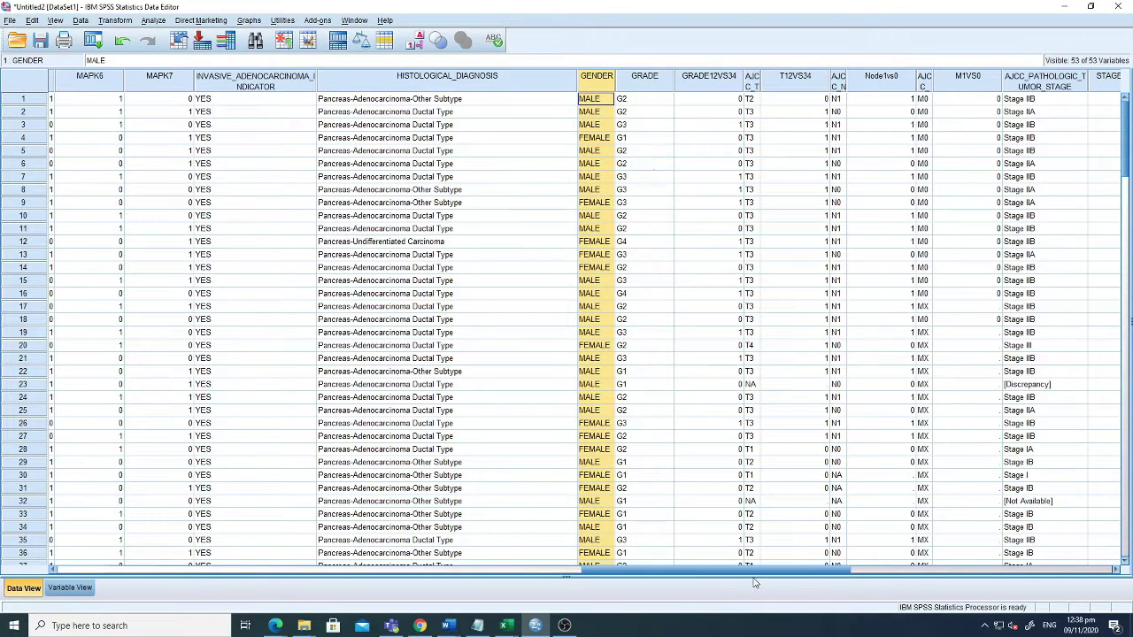
Widen the AJCC_TUMOR_PATHOLOGIC_PT and AJCC_NODES_PATHOLOGIC_PN columns so their names are readable.
drag(777, 575, 846, 576)
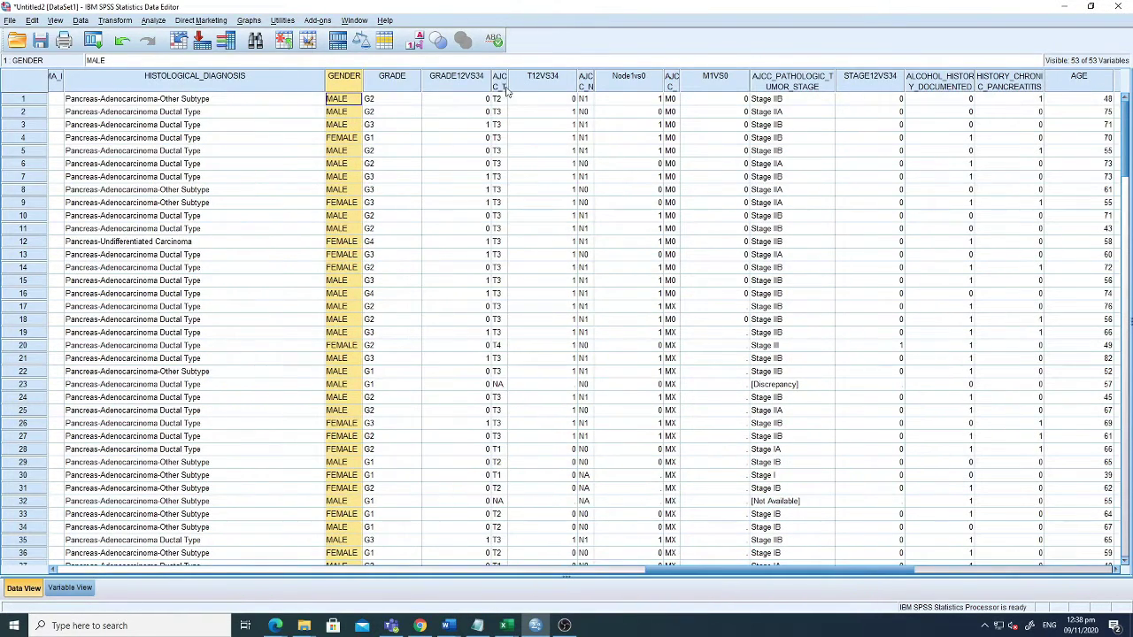
drag(563, 87, 593, 91)
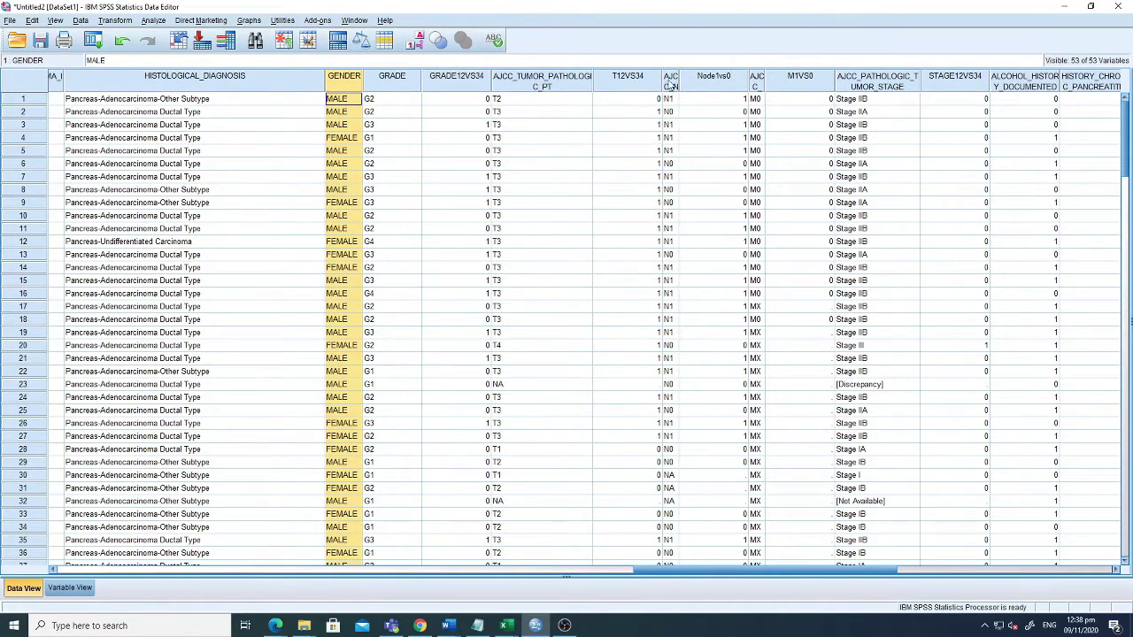
drag(693, 81, 758, 84)
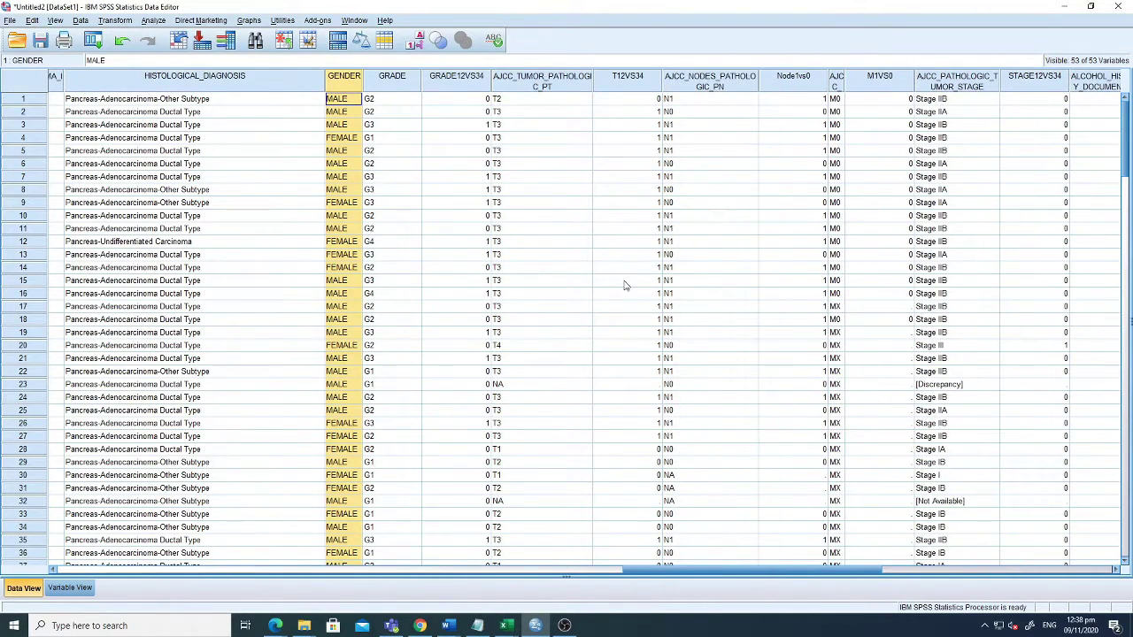
Compare the GRADE entries of the first three cases with their coding in the GRADE12VS34 column.
click(468, 99)
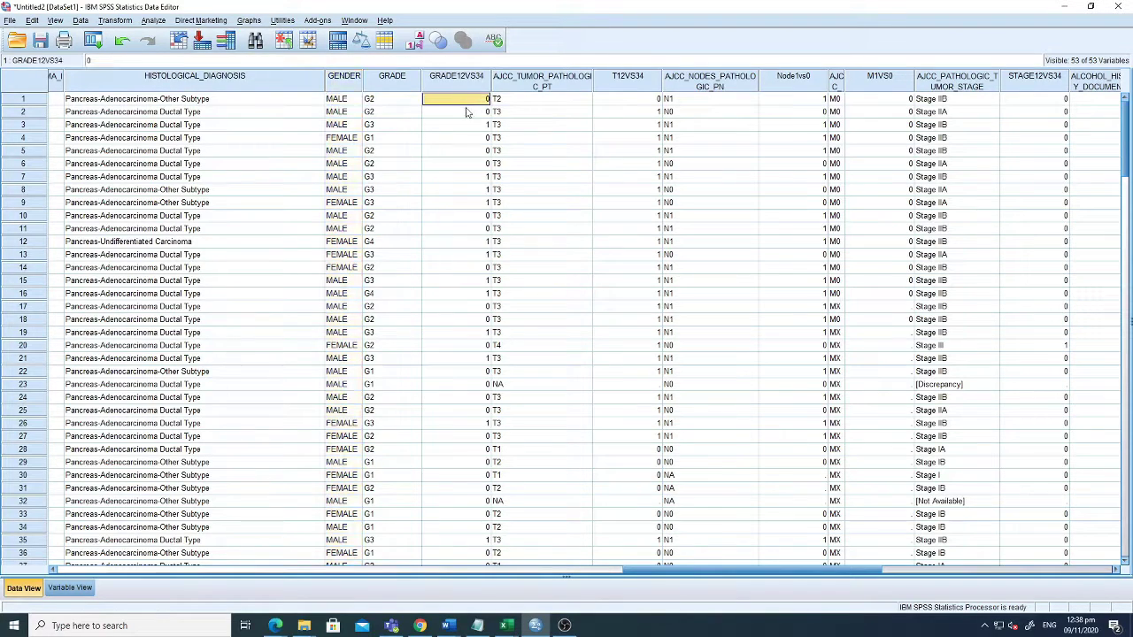
click(376, 131)
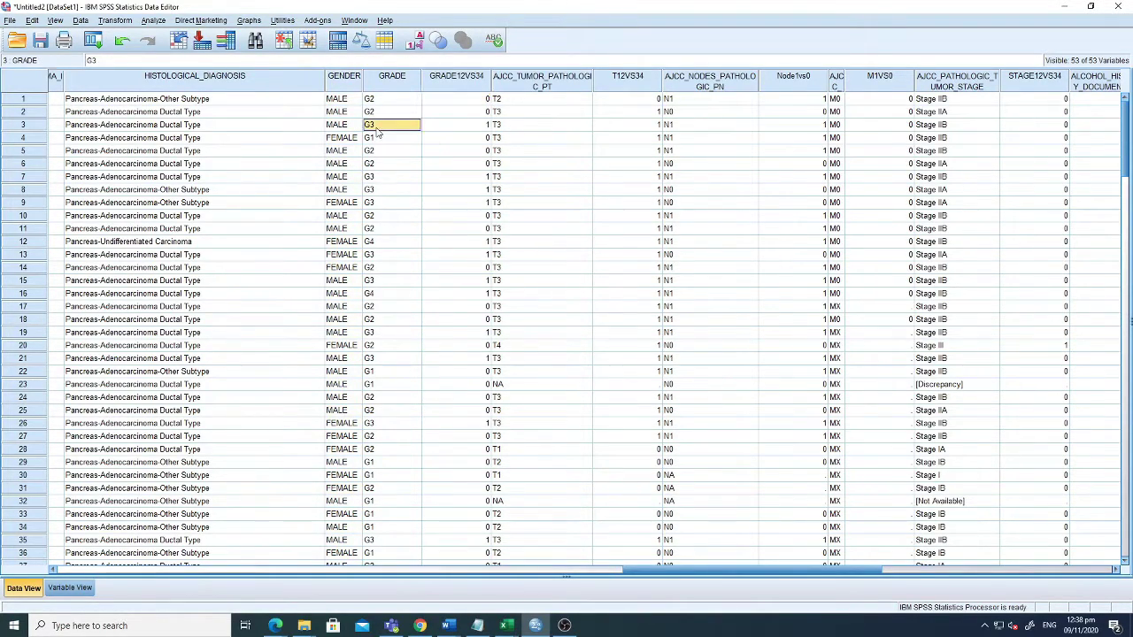
click(495, 128)
click(485, 128)
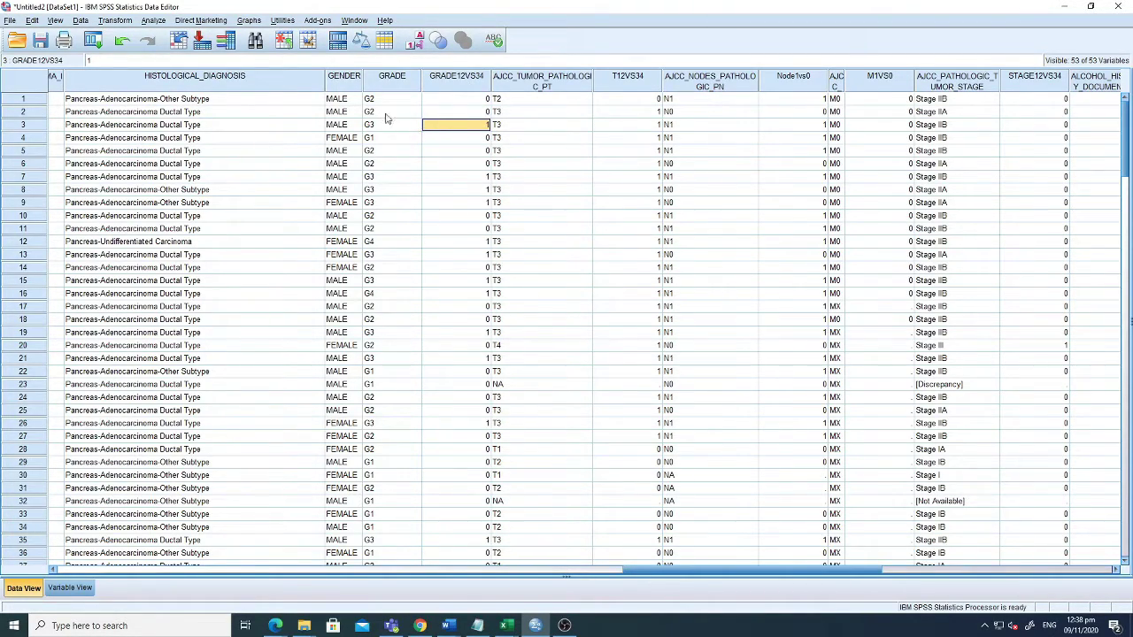
click(458, 113)
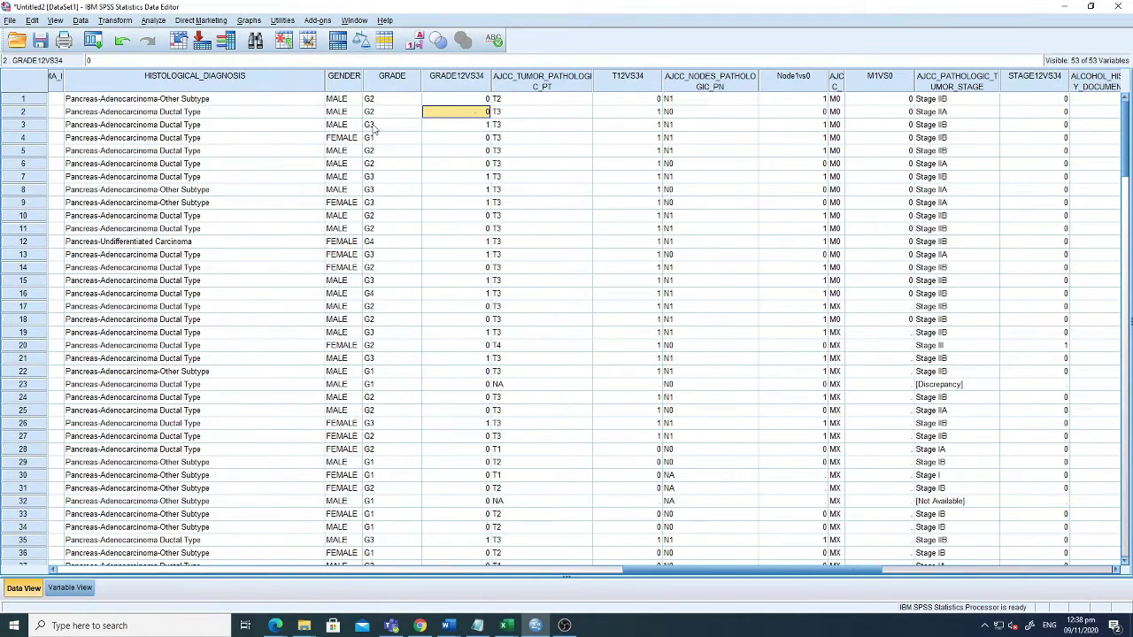
Compare case 16's GRADE entry with its GRADE12VS34 coding, and locate the T12VS34 column.
click(376, 292)
click(481, 297)
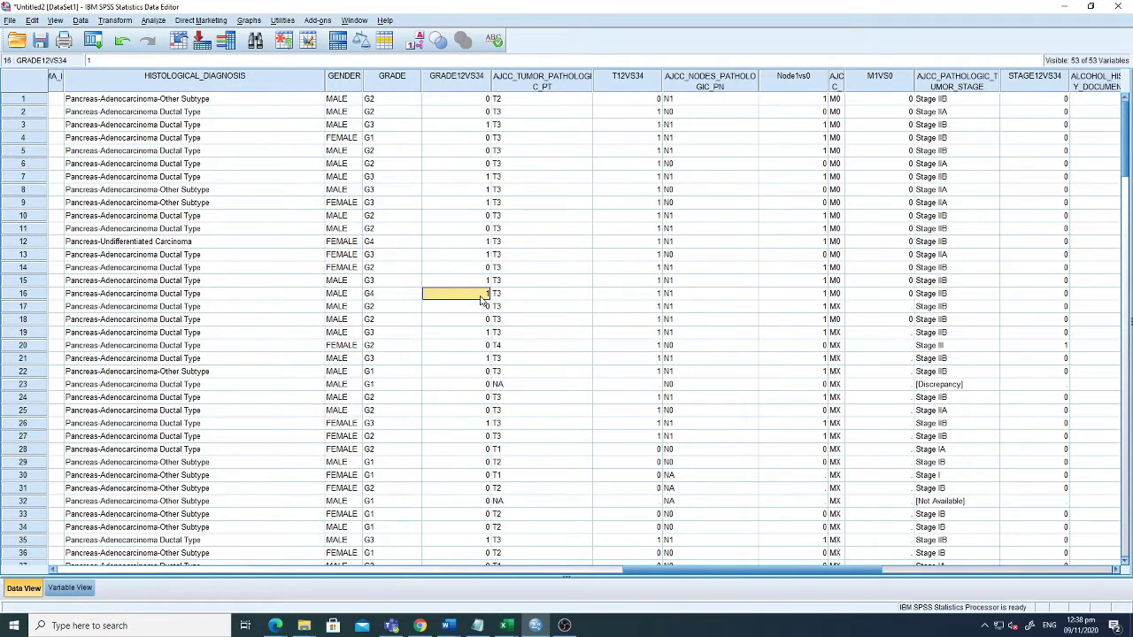
click(612, 78)
Examine the OS_MONTHS and OS_STATUS values of the first two cases to see how overall survival is coded.
drag(779, 570, 1009, 571)
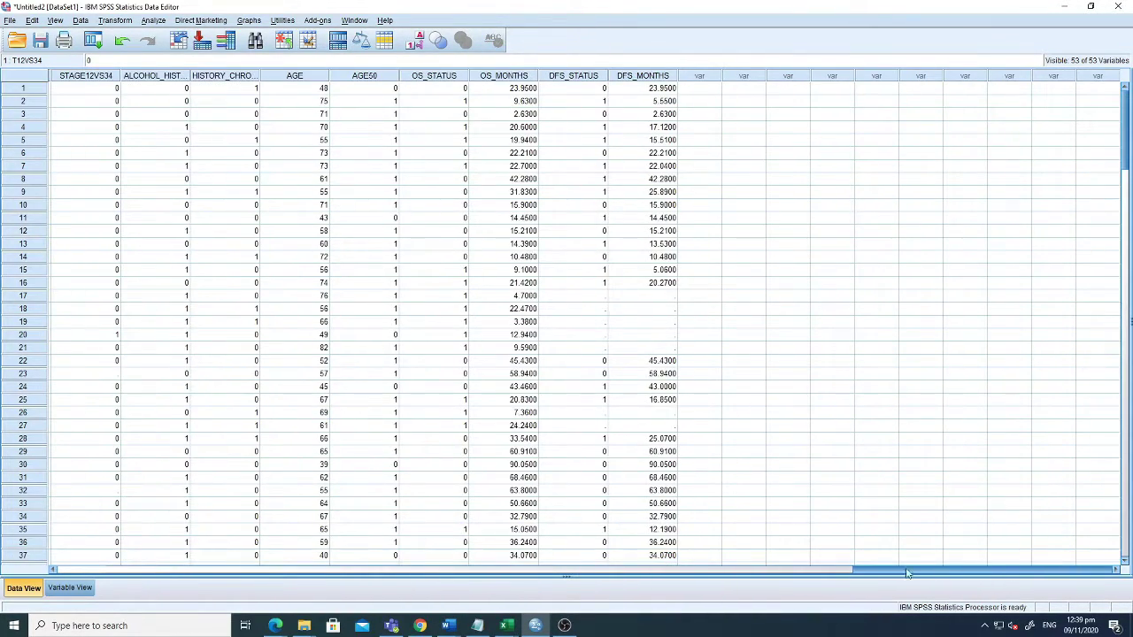
click(508, 77)
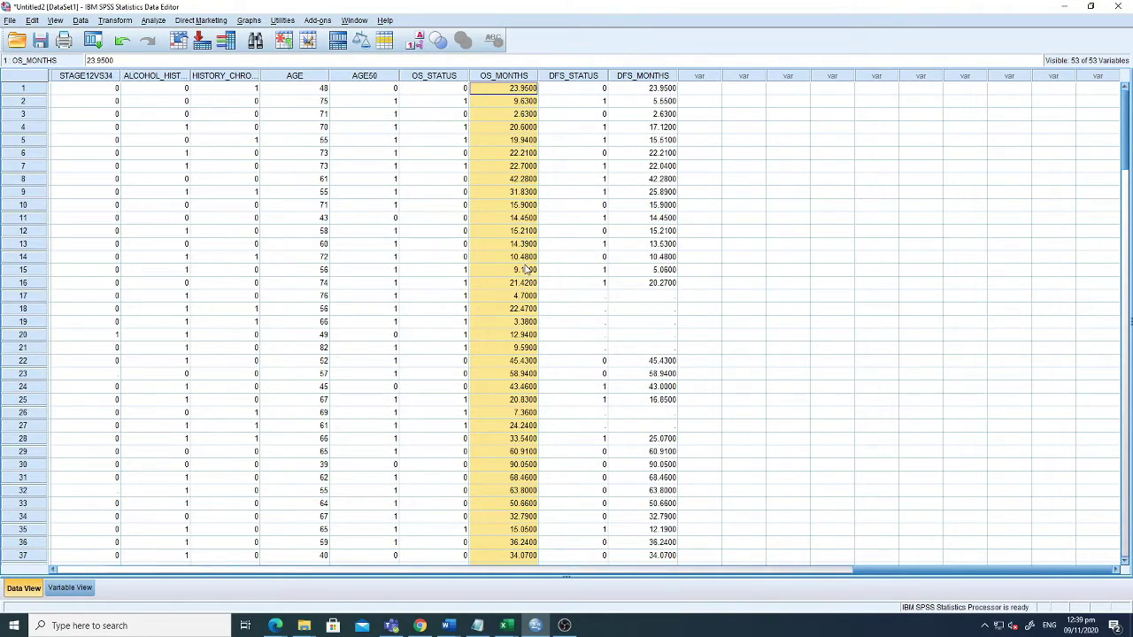
click(505, 89)
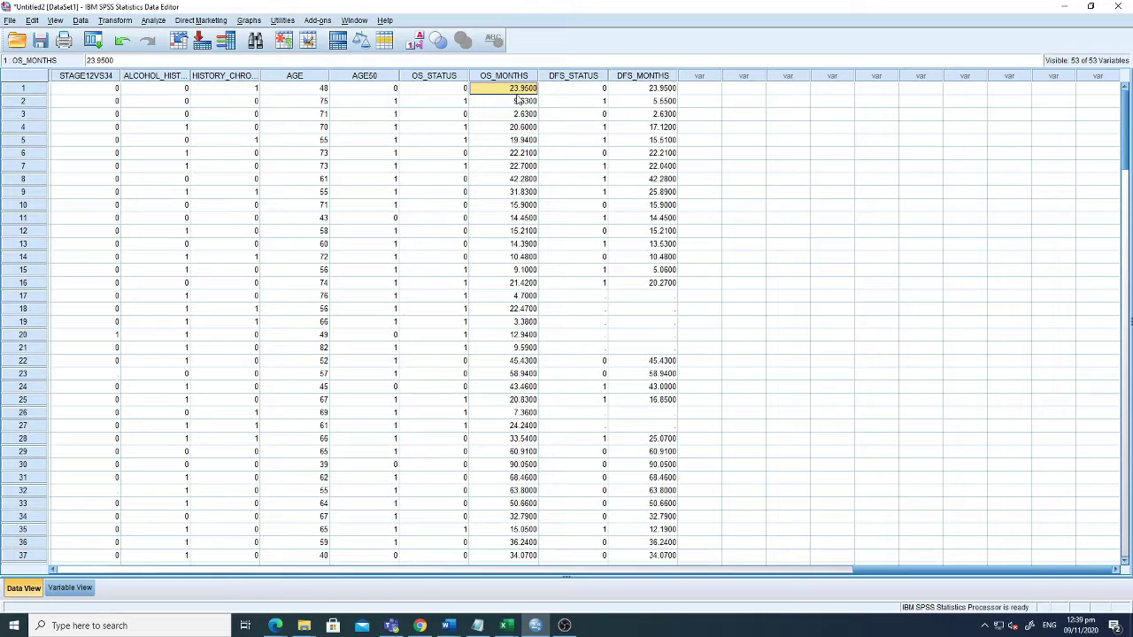
click(462, 92)
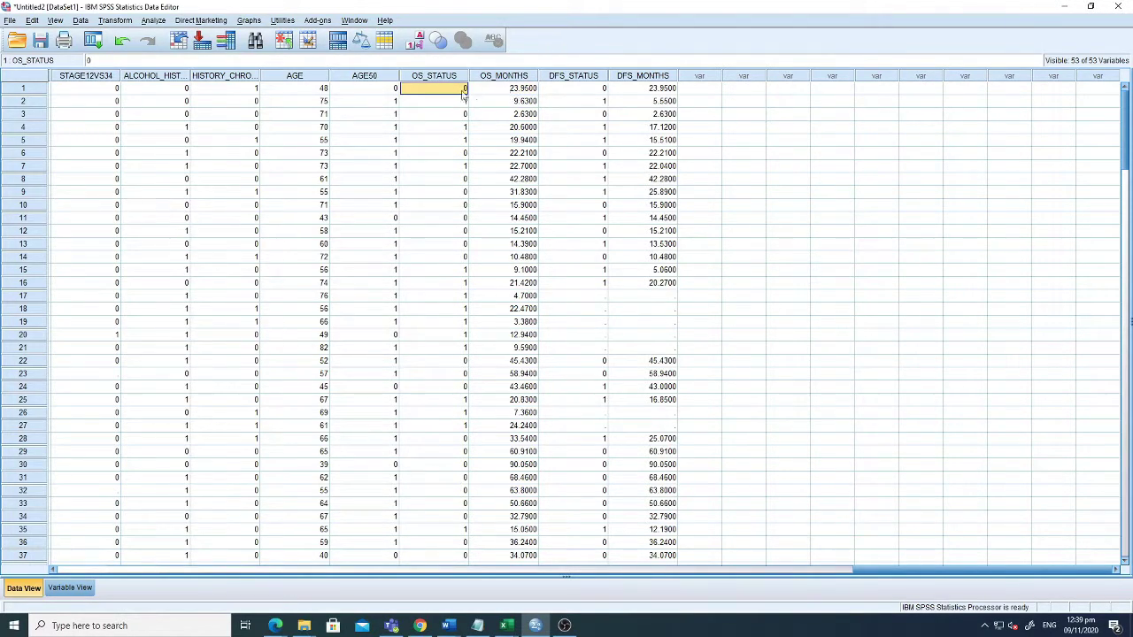
click(516, 102)
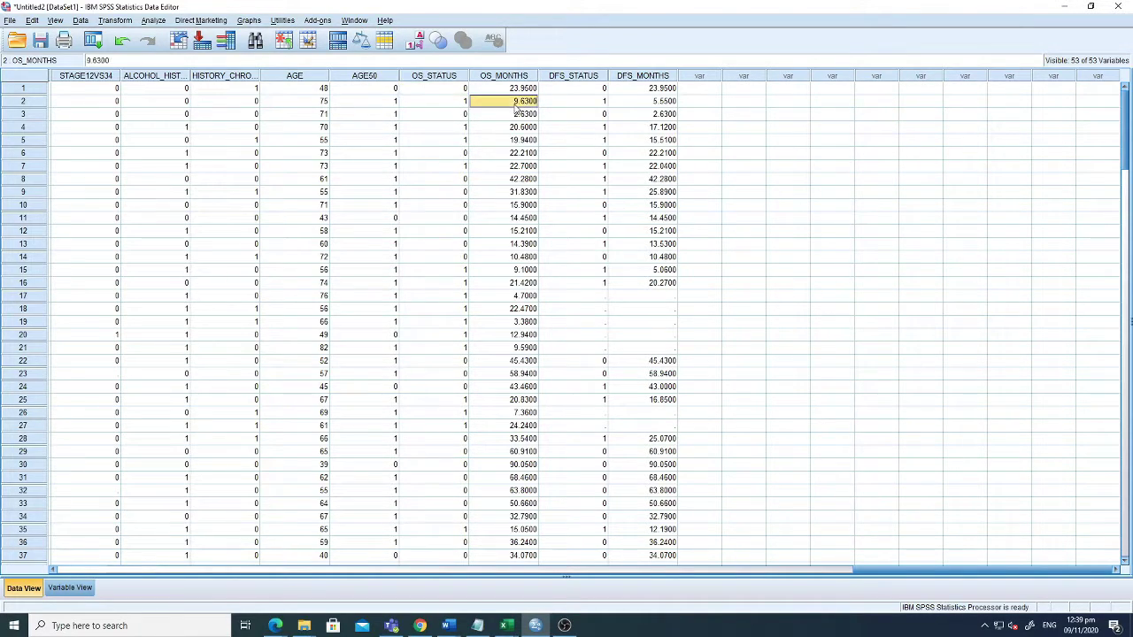
click(466, 103)
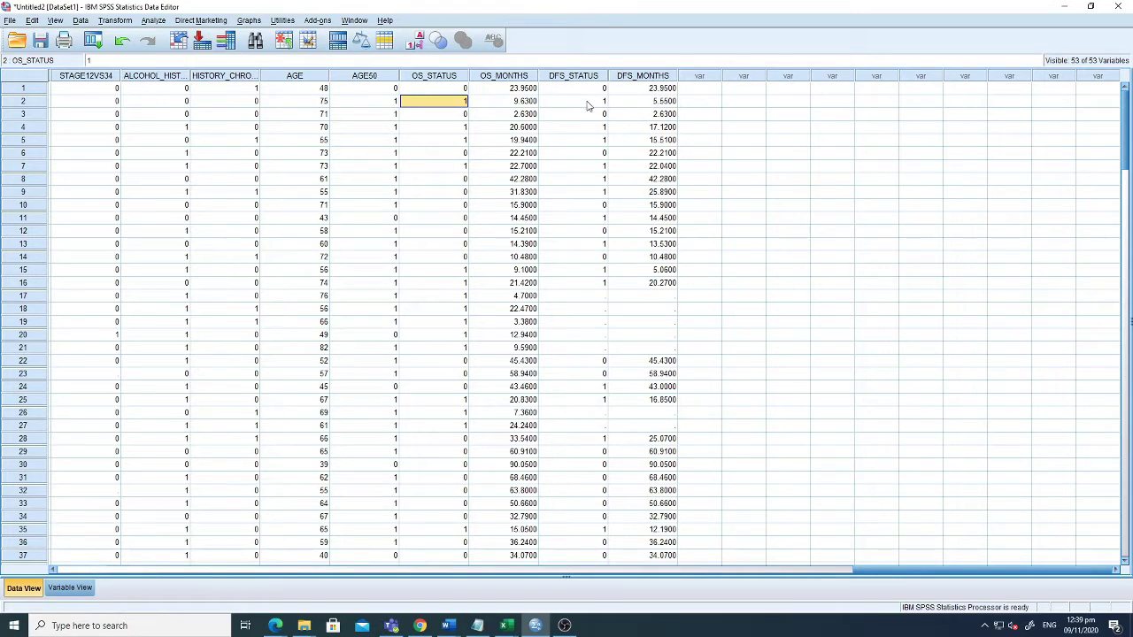
Examine DFS_MONTHS and DFS_STATUS for the first two cases, and compare the overall and disease-free survival column pairs.
click(652, 90)
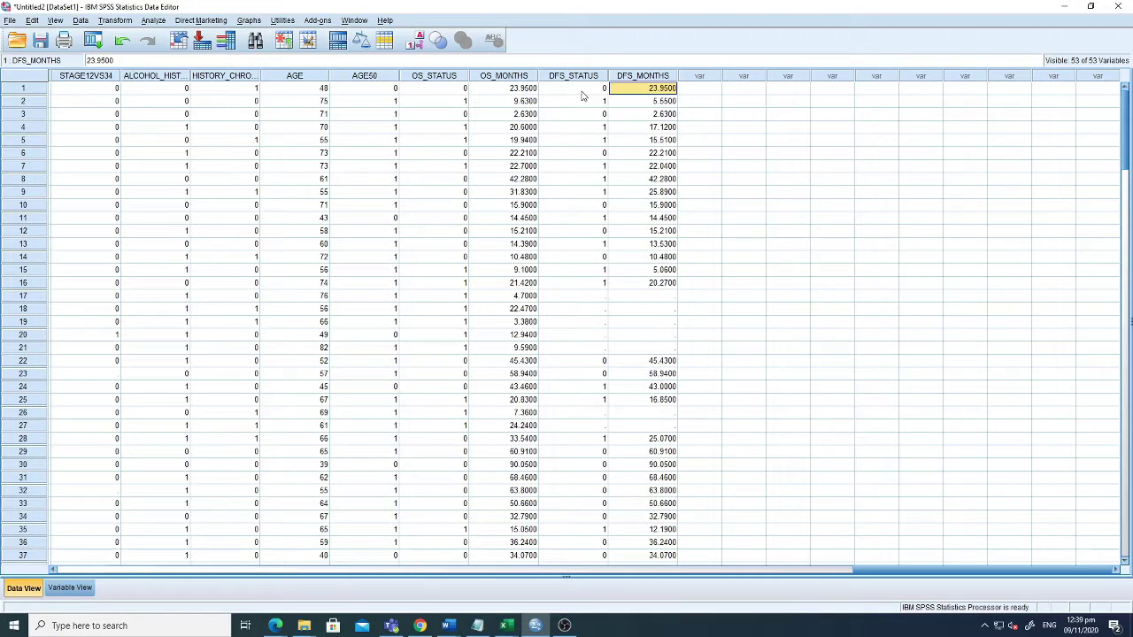
click(656, 102)
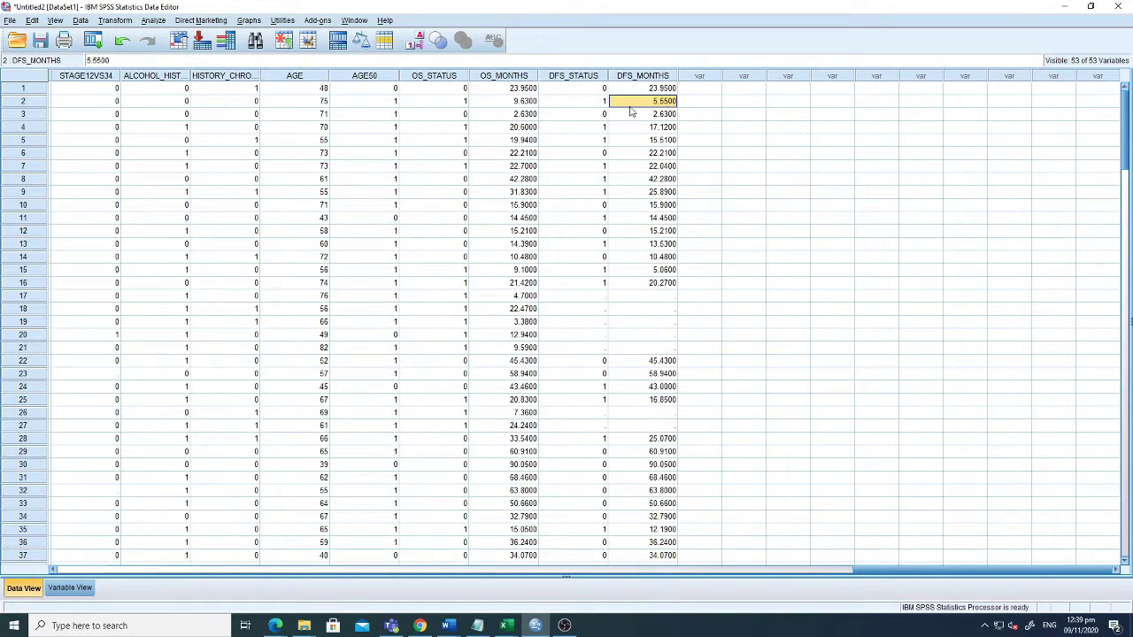
click(601, 103)
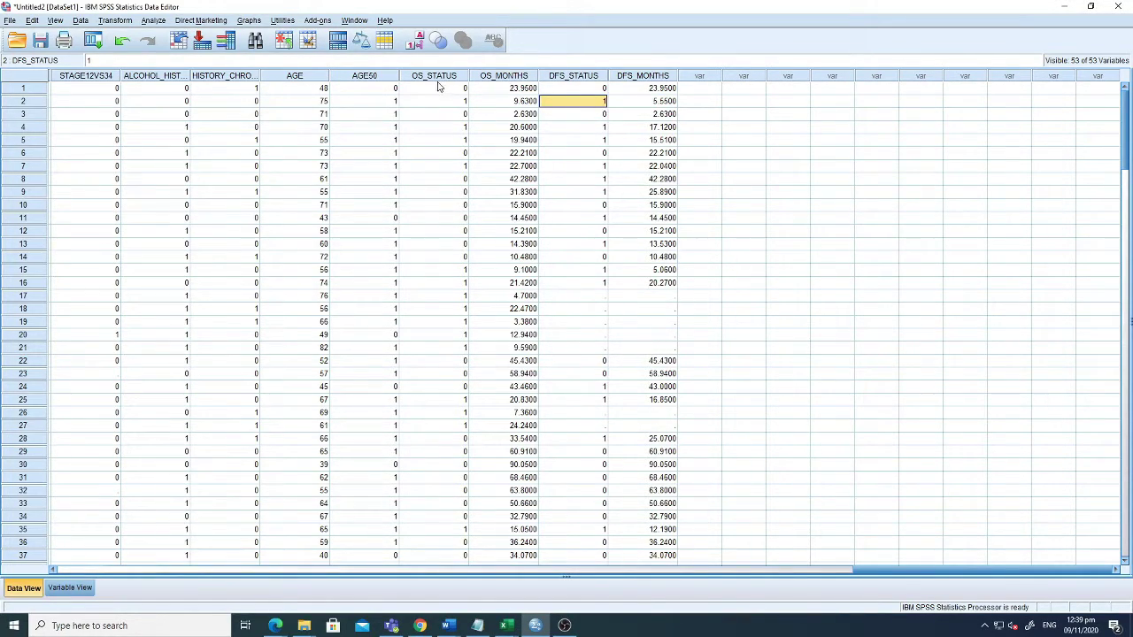
drag(435, 78, 504, 82)
drag(573, 78, 643, 78)
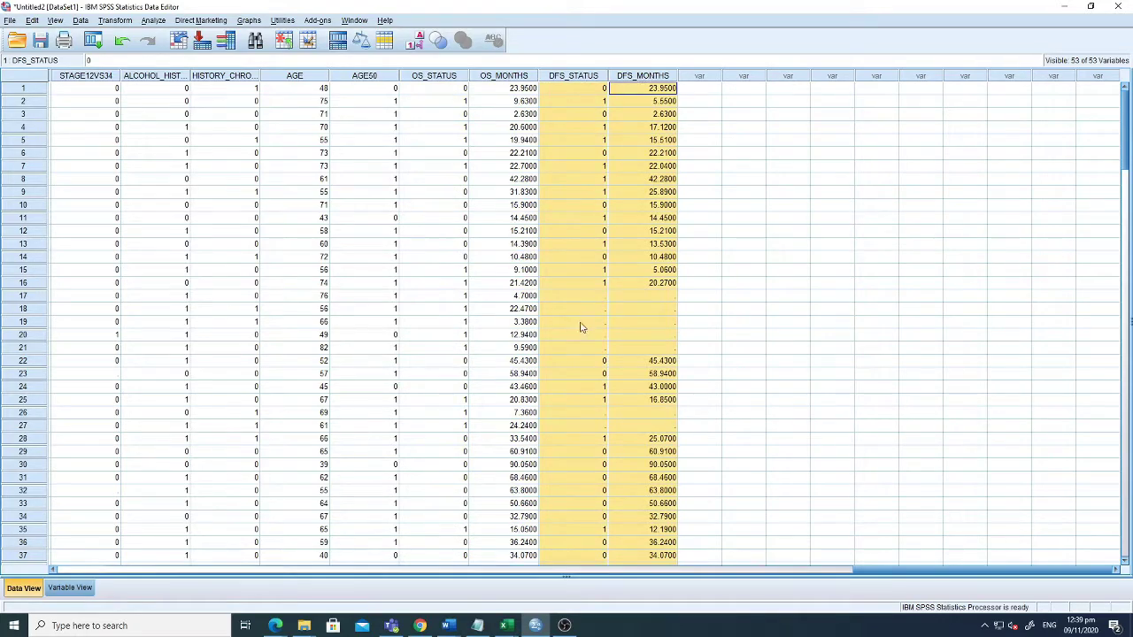
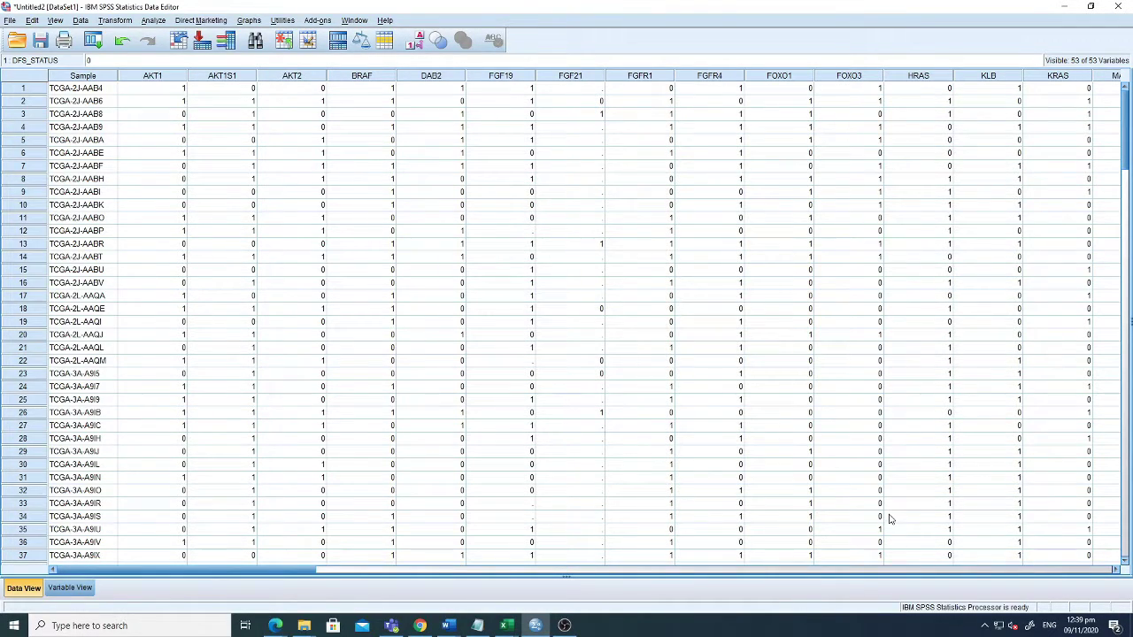
Start a Kaplan-Meier analysis with OS_MONTHS as time and OS_STATUS as status, keeping single value 1 as the event.
click(153, 20)
mouse_move(214, 255)
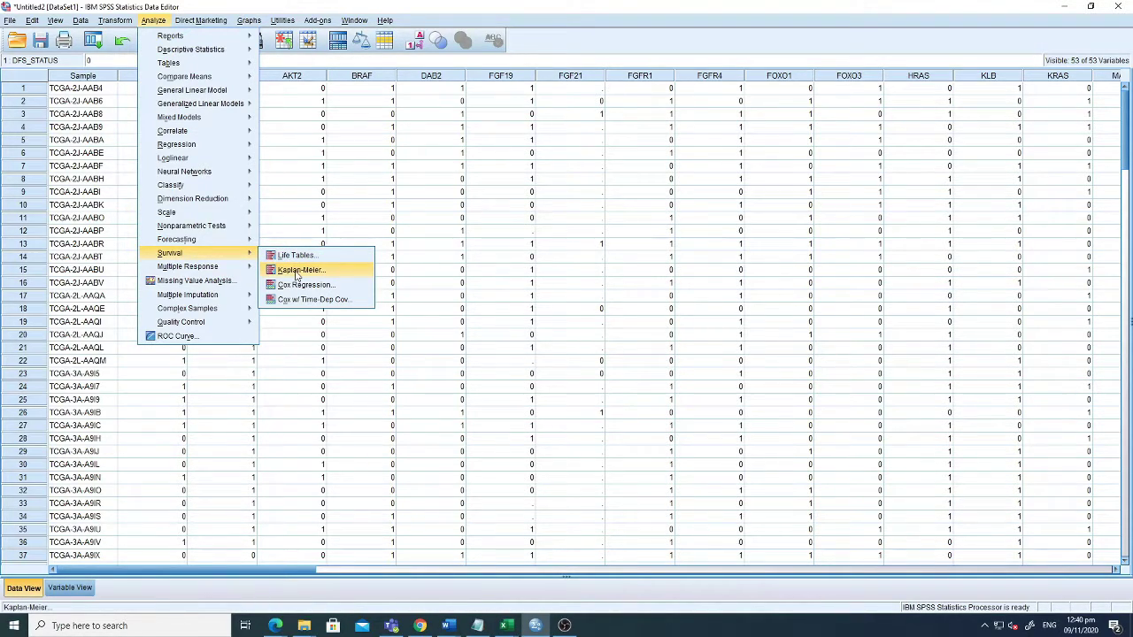
click(297, 275)
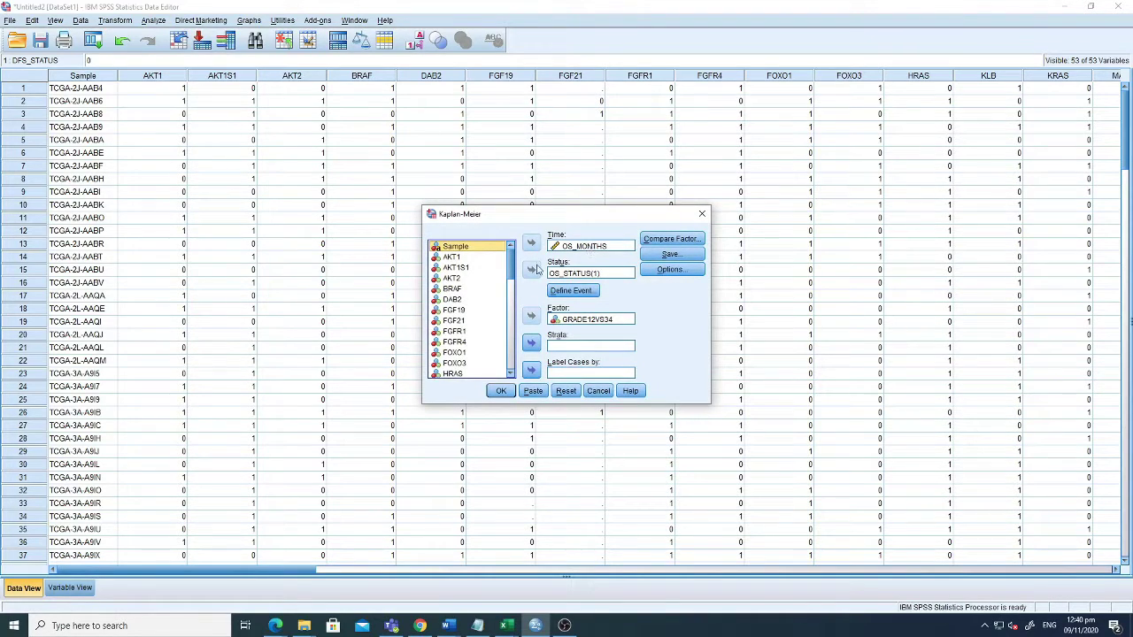
drag(511, 277, 511, 329)
click(574, 275)
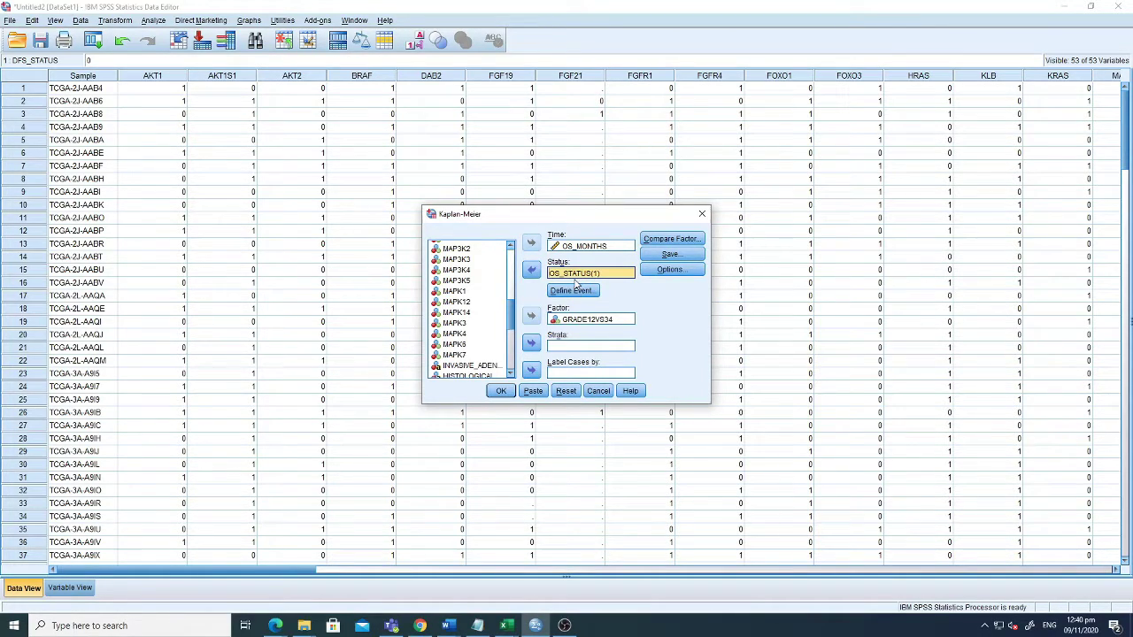
click(580, 290)
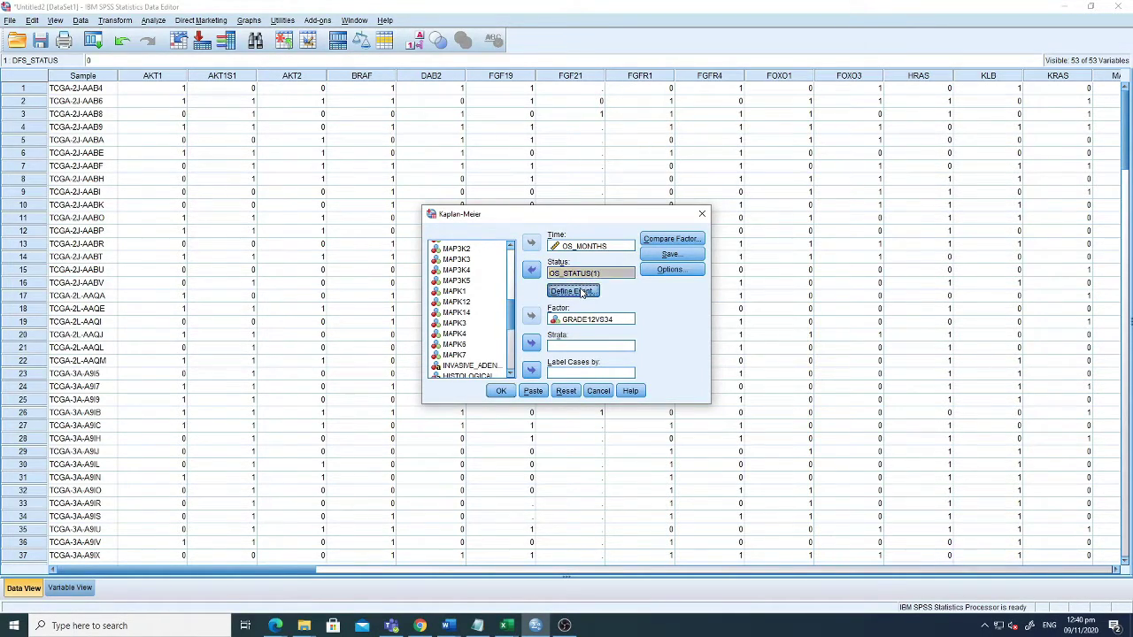
click(527, 378)
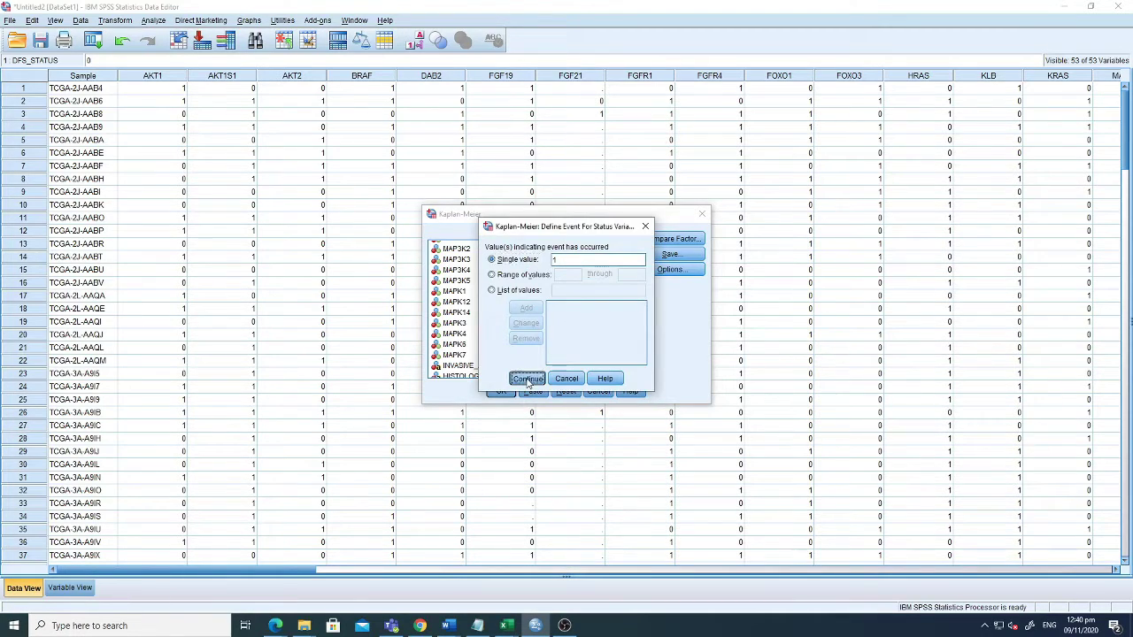
Set AKT1S1 as the Kaplan-Meier factor in place of the grade variable and run the analysis.
click(595, 319)
click(531, 316)
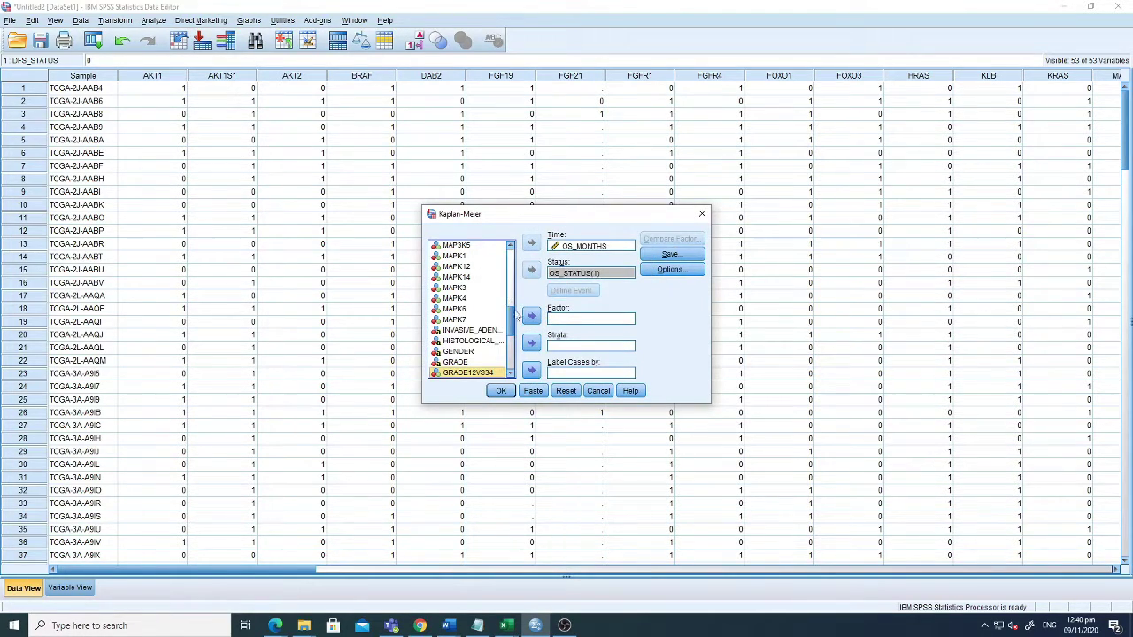
drag(510, 306, 510, 252)
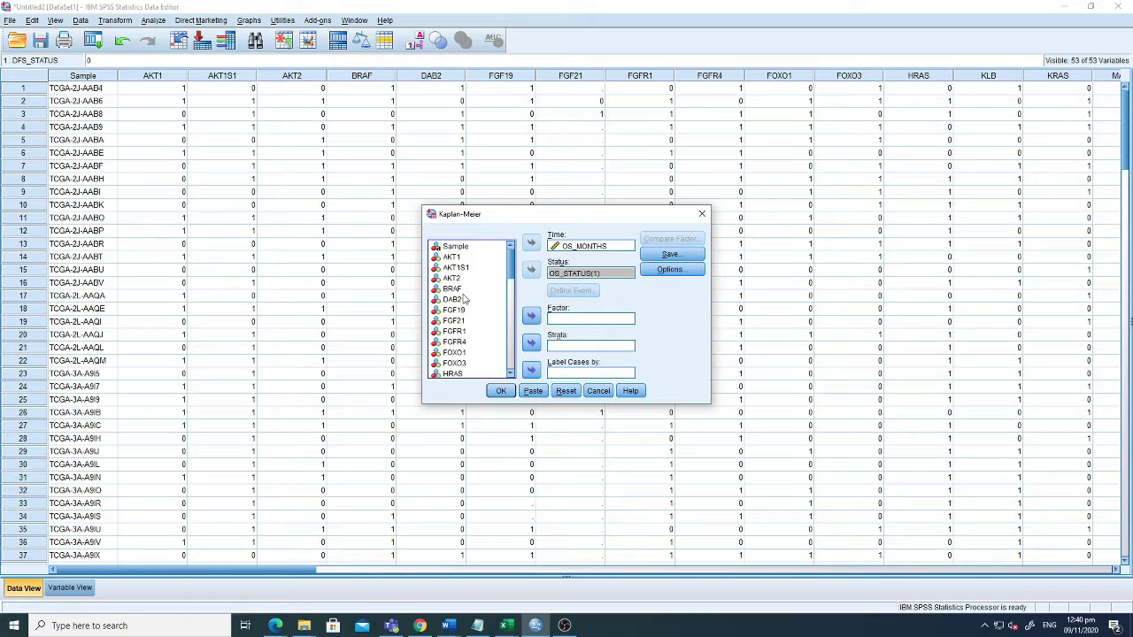
click(457, 267)
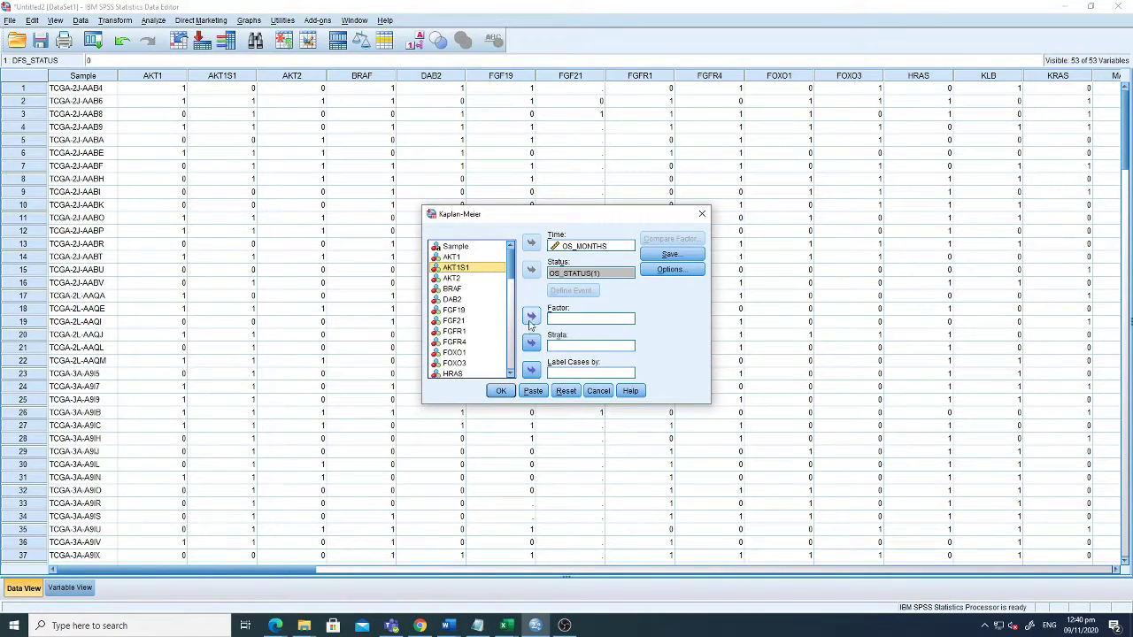
click(531, 317)
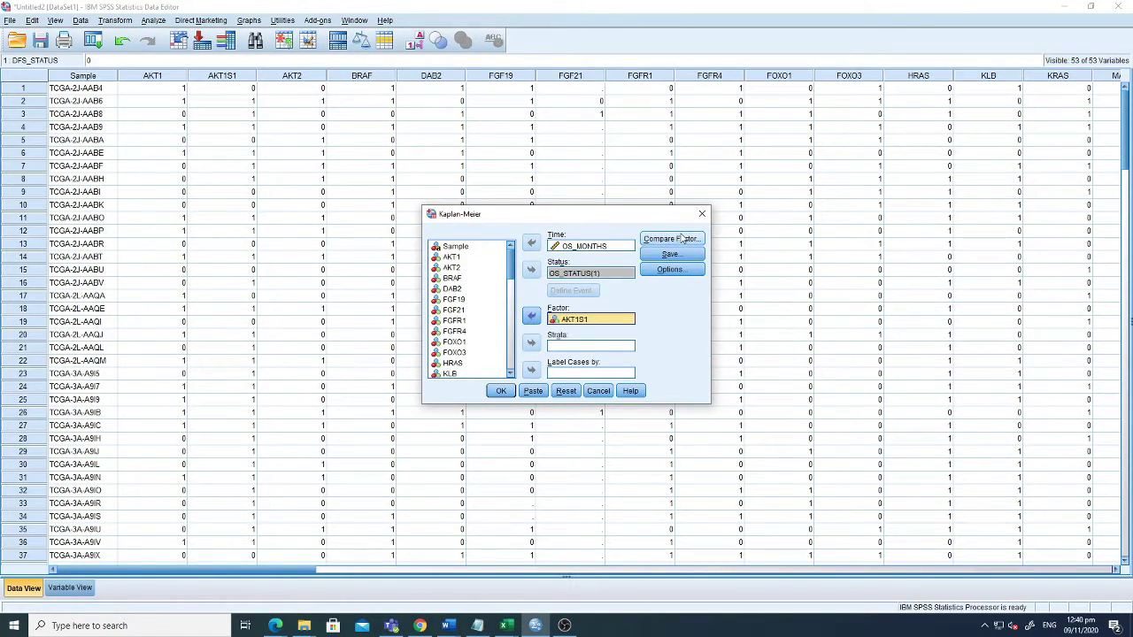
click(501, 391)
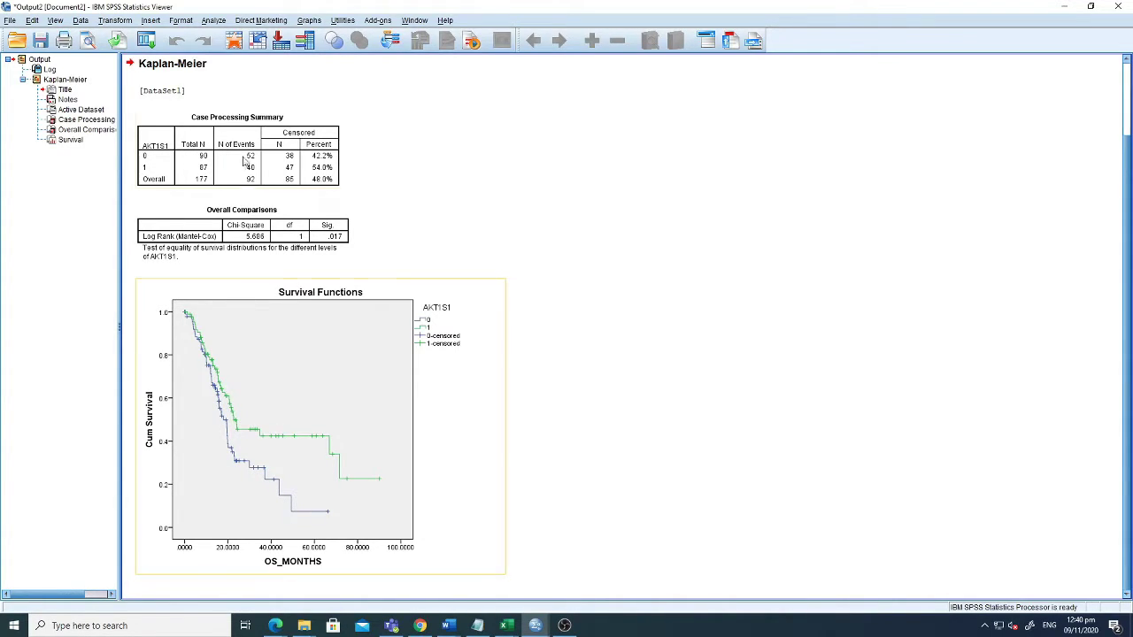
Start a Cox Regression and remove Sample and AKT1S1 from its covariates.
click(213, 20)
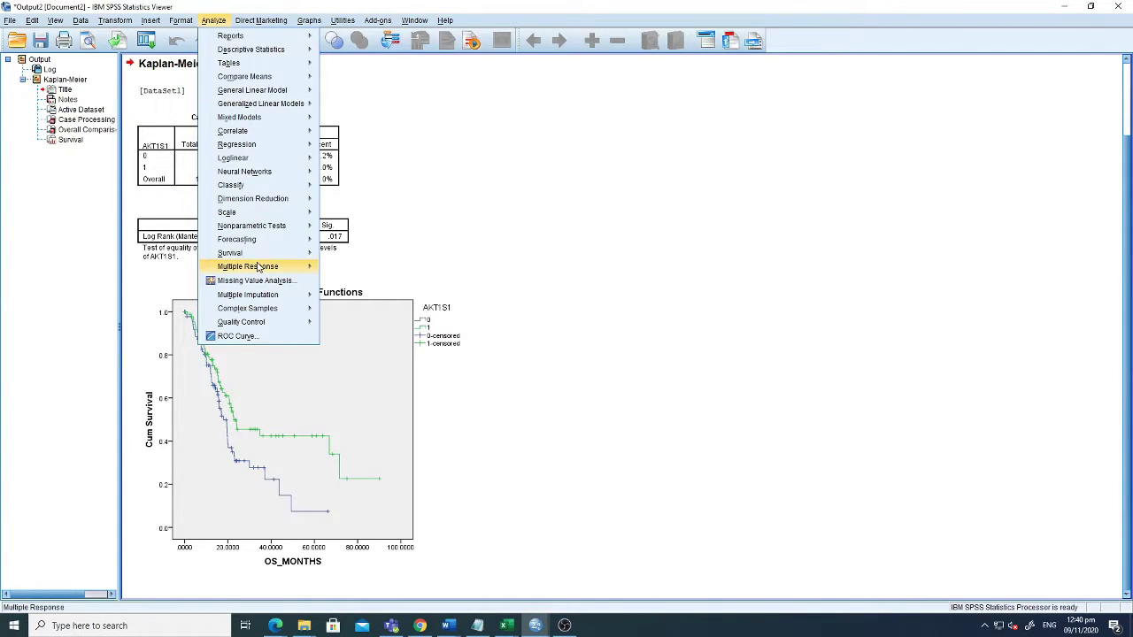
click(350, 244)
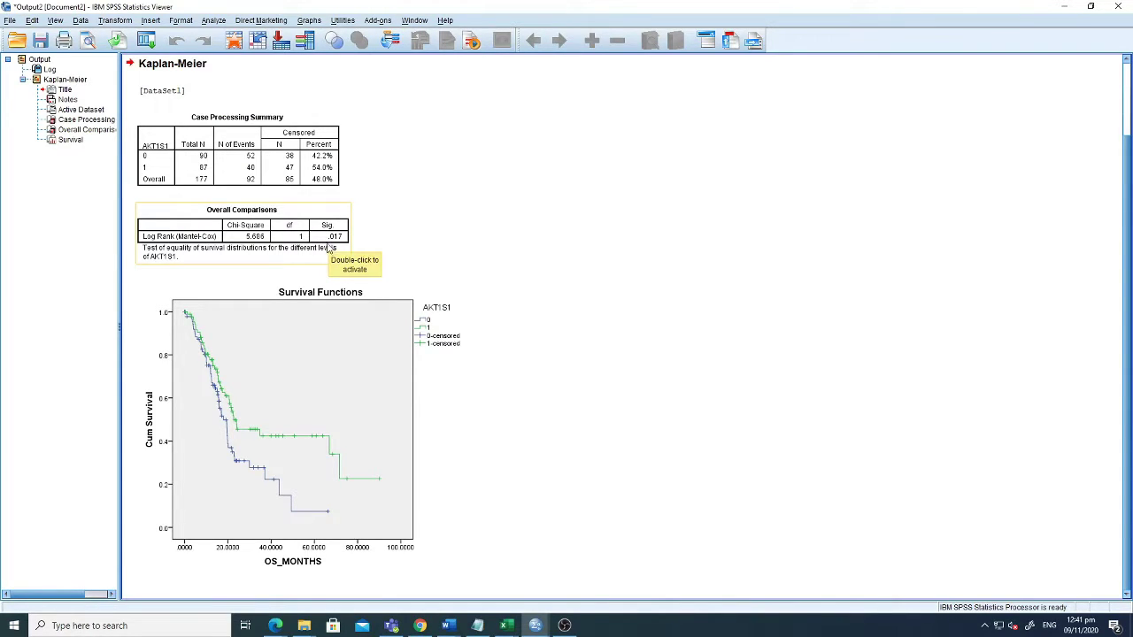
click(214, 19)
mouse_move(219, 23)
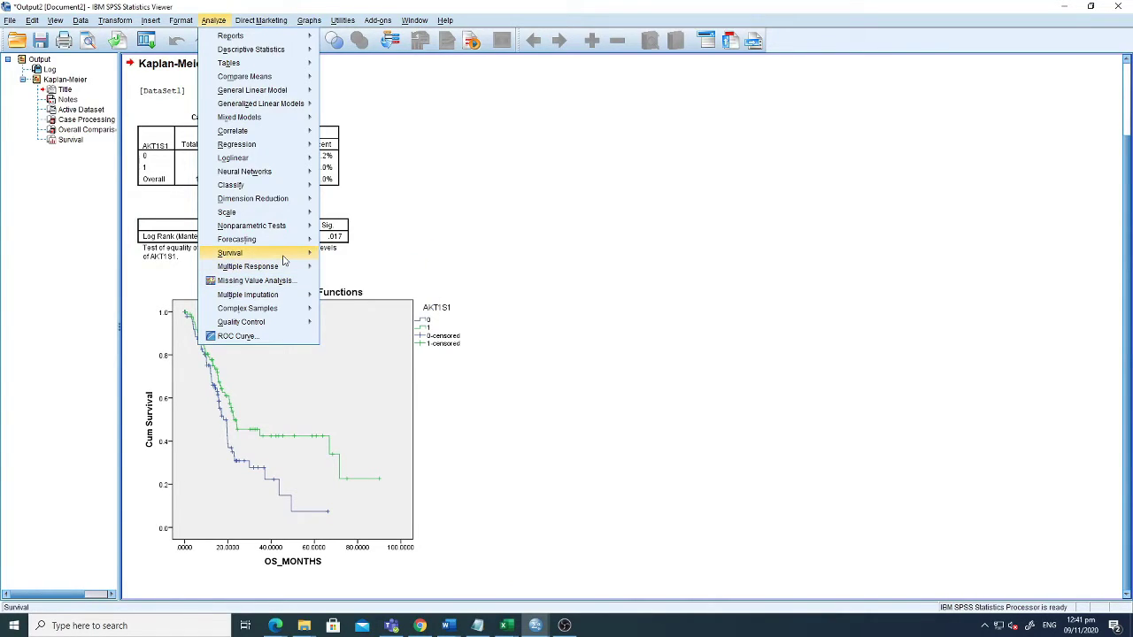
mouse_move(284, 260)
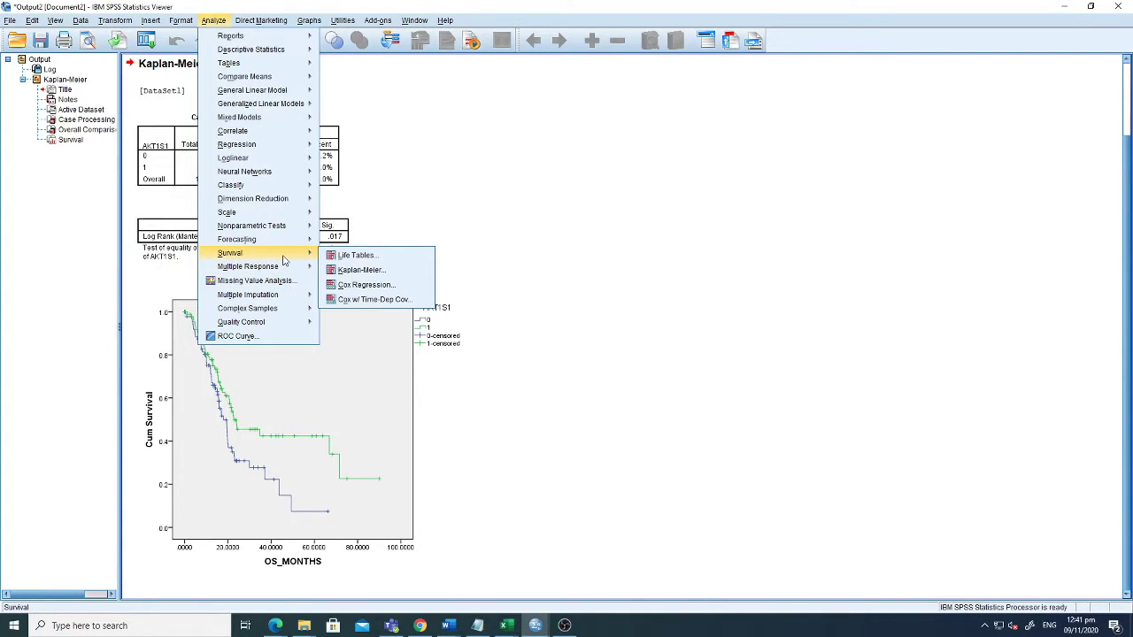
click(342, 285)
click(534, 329)
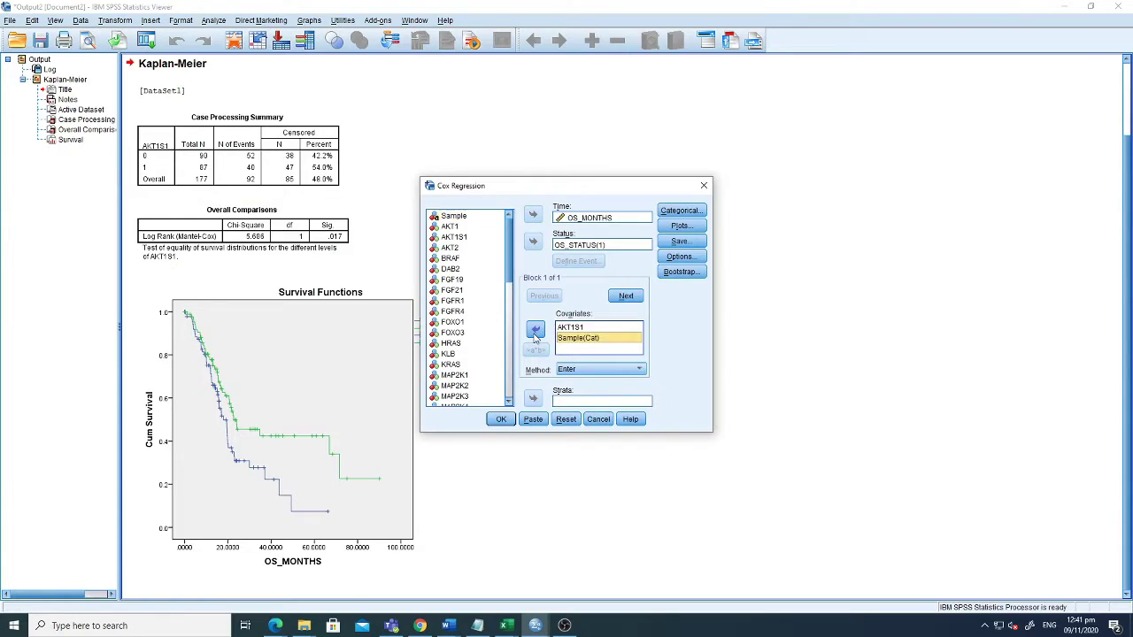
click(535, 329)
click(569, 328)
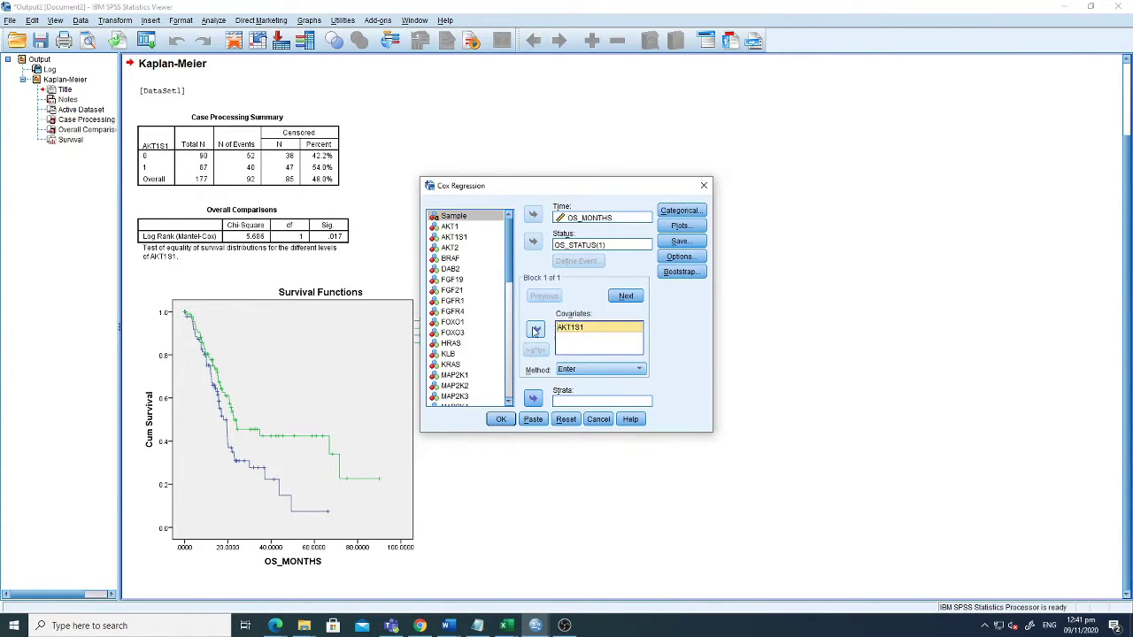
click(535, 329)
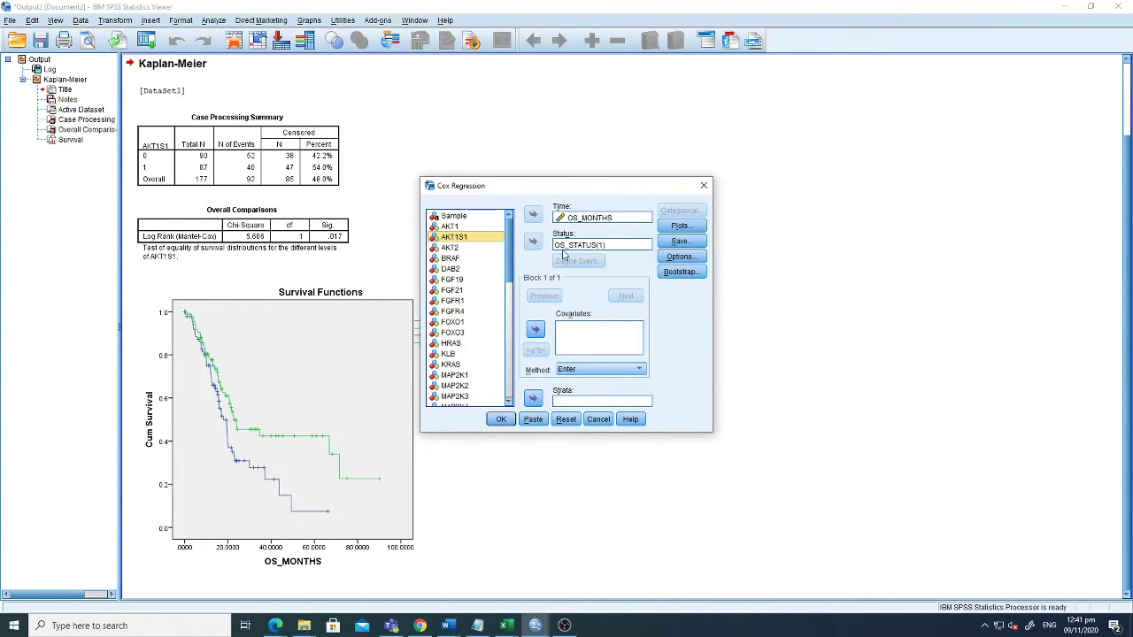
Clear the status and time variables from the Cox Regression setup.
click(582, 245)
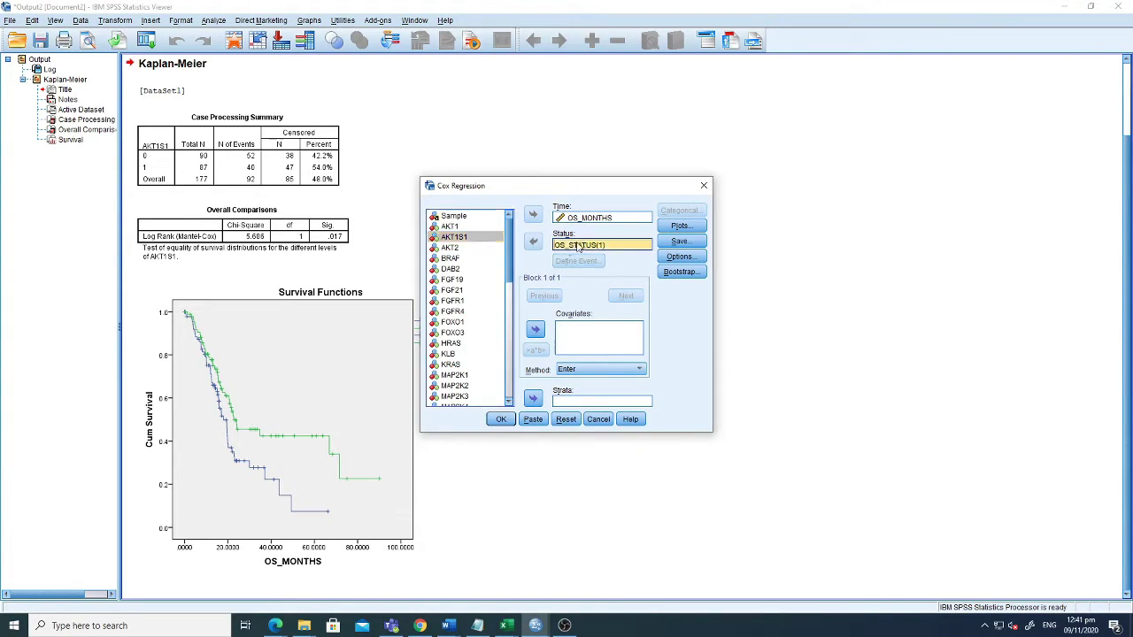
click(534, 241)
click(534, 241)
click(534, 242)
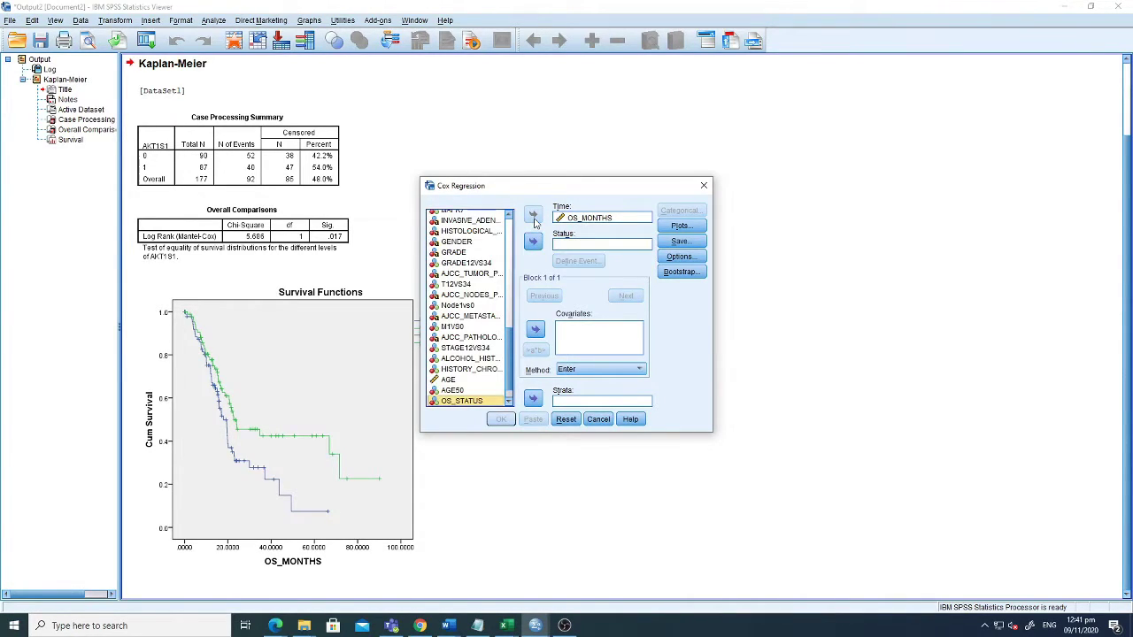
click(573, 219)
click(532, 214)
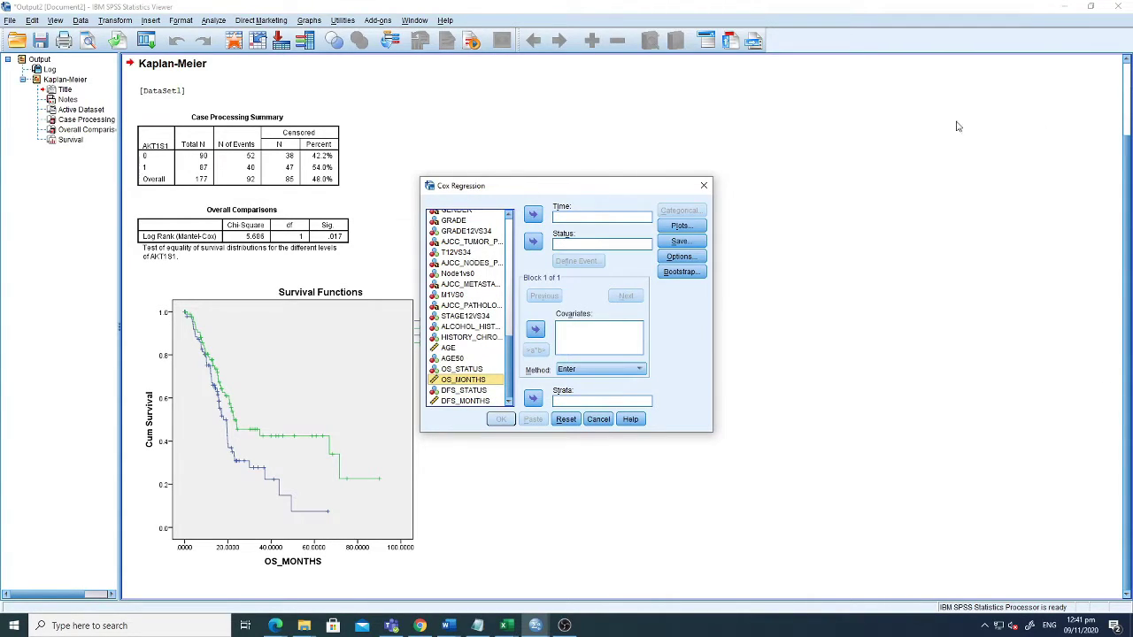
Set OS_MONTHS as the Cox Regression time and OS_STATUS as the status, with single value 1 as the event.
click(533, 215)
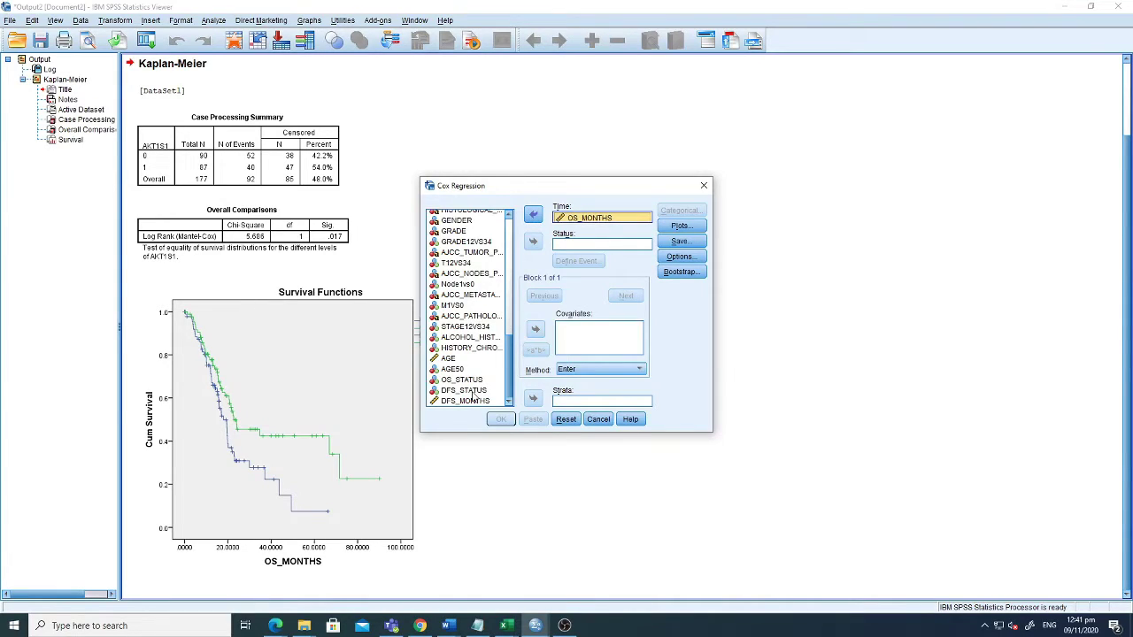
click(462, 379)
click(533, 241)
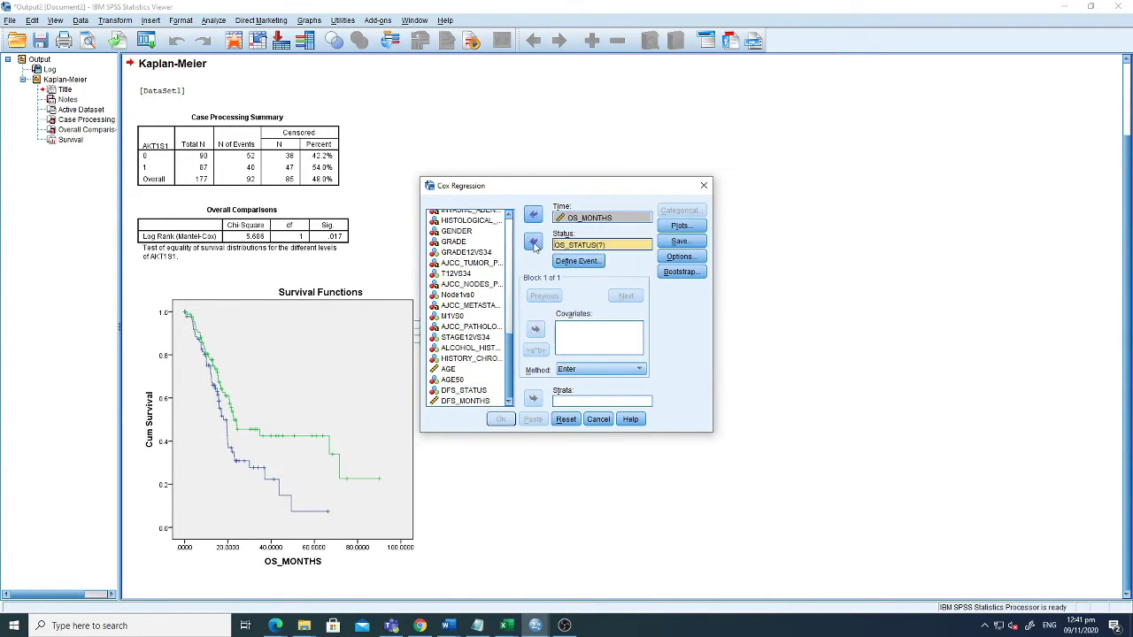
click(578, 260)
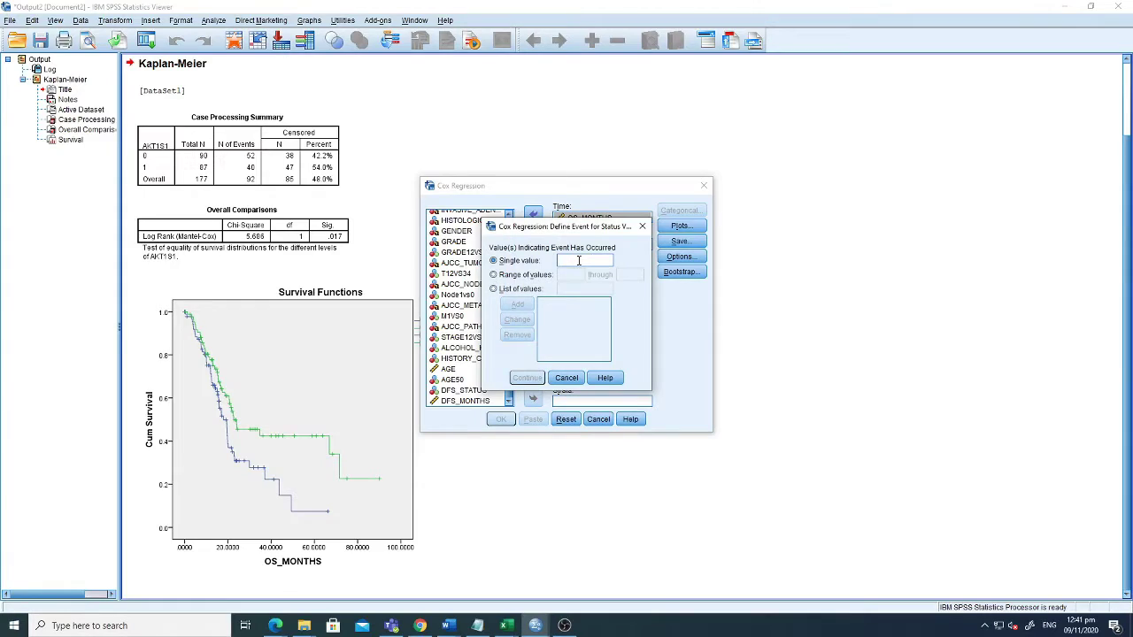
text(1)
click(525, 379)
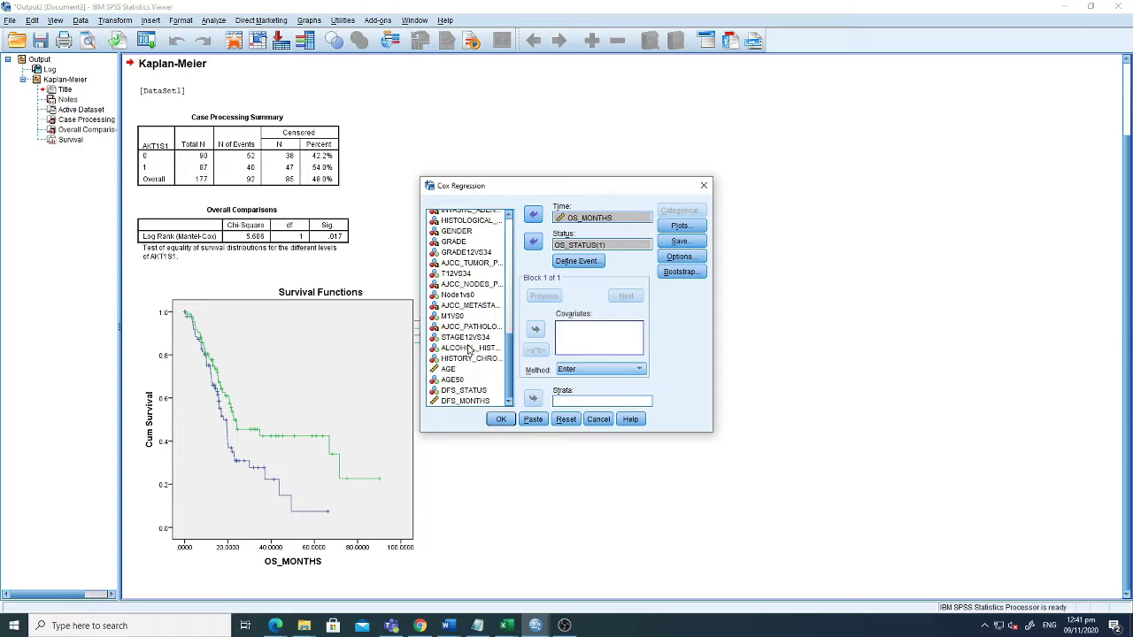
Add AKT1S1 as the Cox Regression covariate and check the categorical covariate settings without defining any.
scroll(470, 348, up, 15)
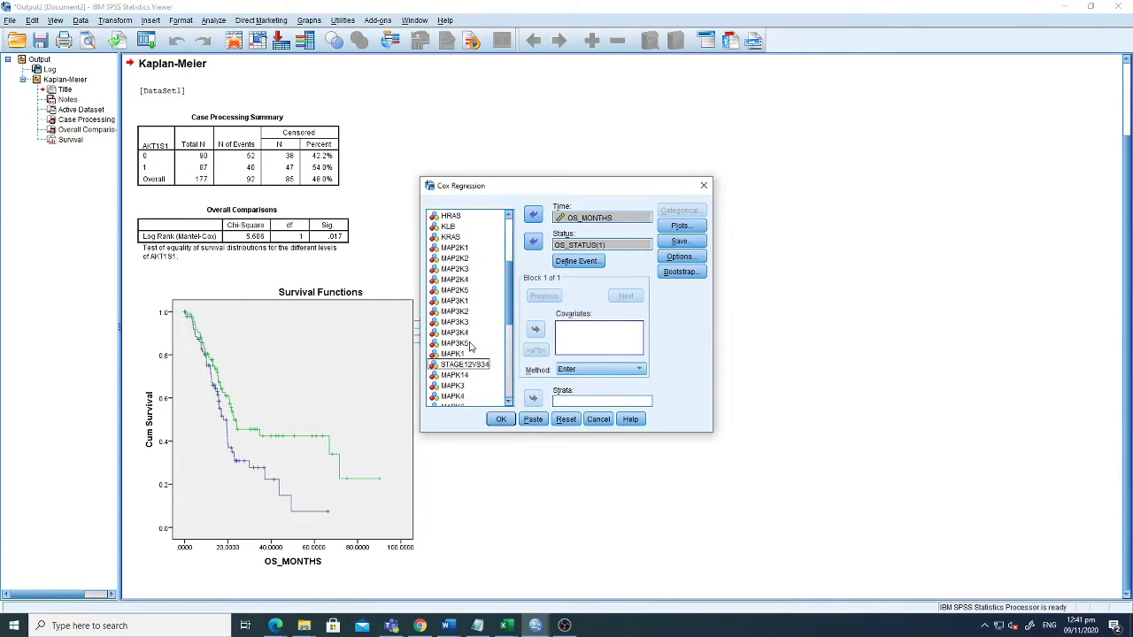
click(459, 240)
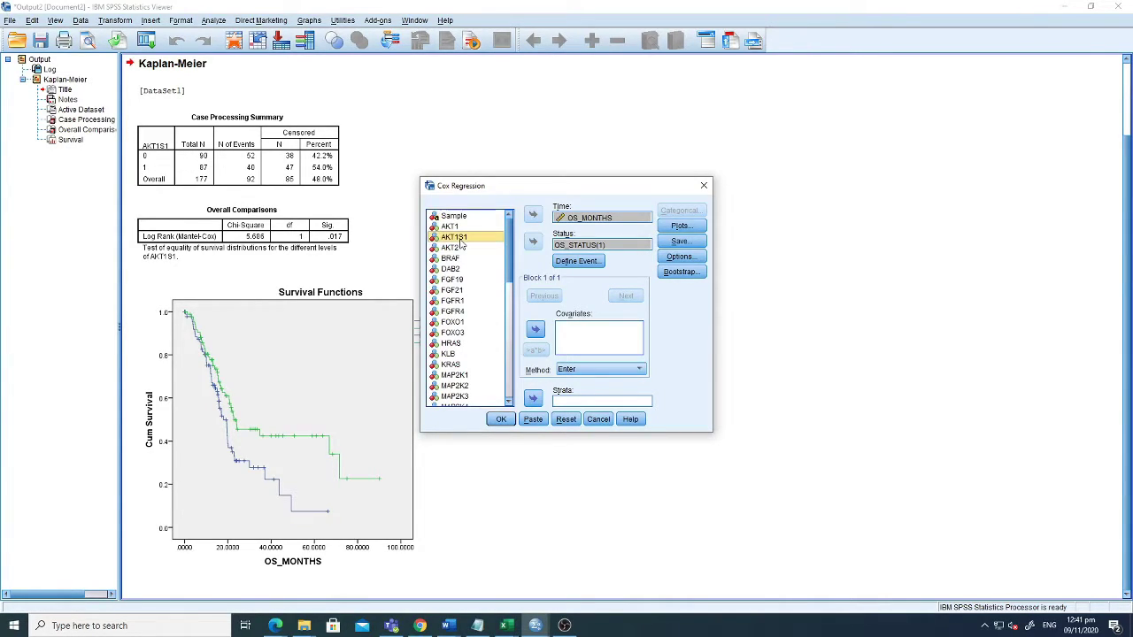
click(535, 329)
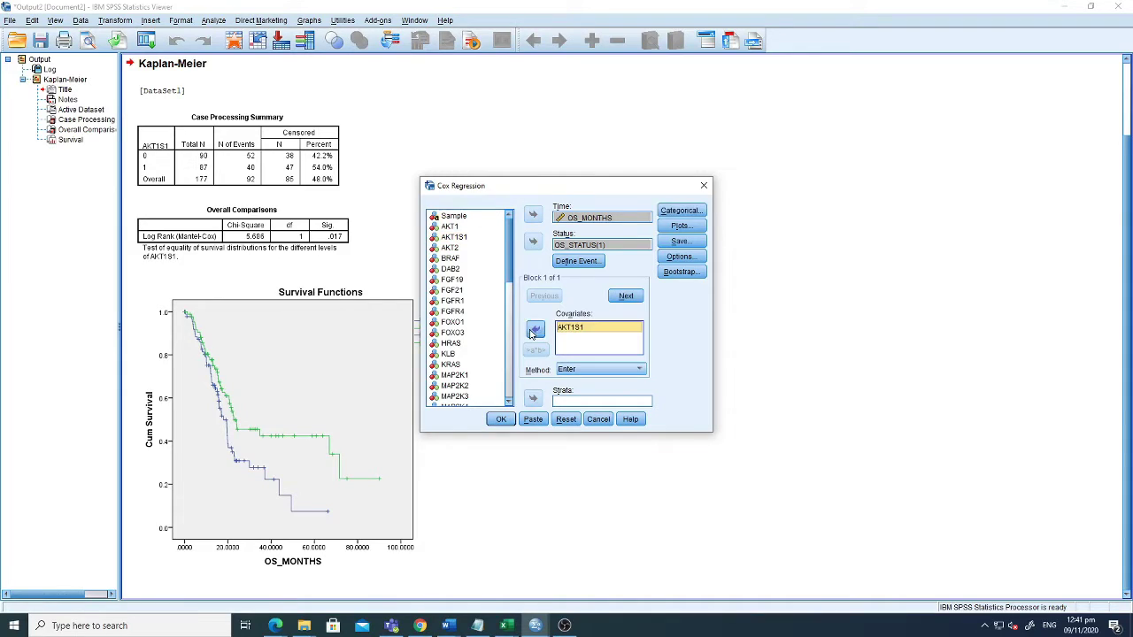
click(680, 211)
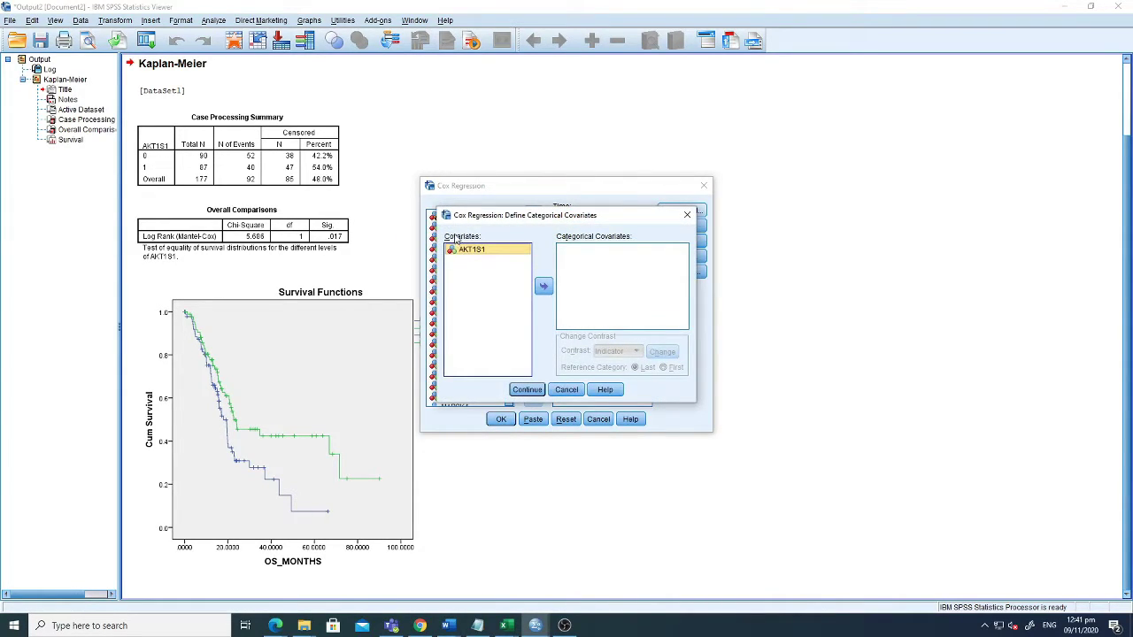
click(527, 390)
Request a survival plot for the Cox Regression, without separate lines.
click(681, 226)
click(468, 226)
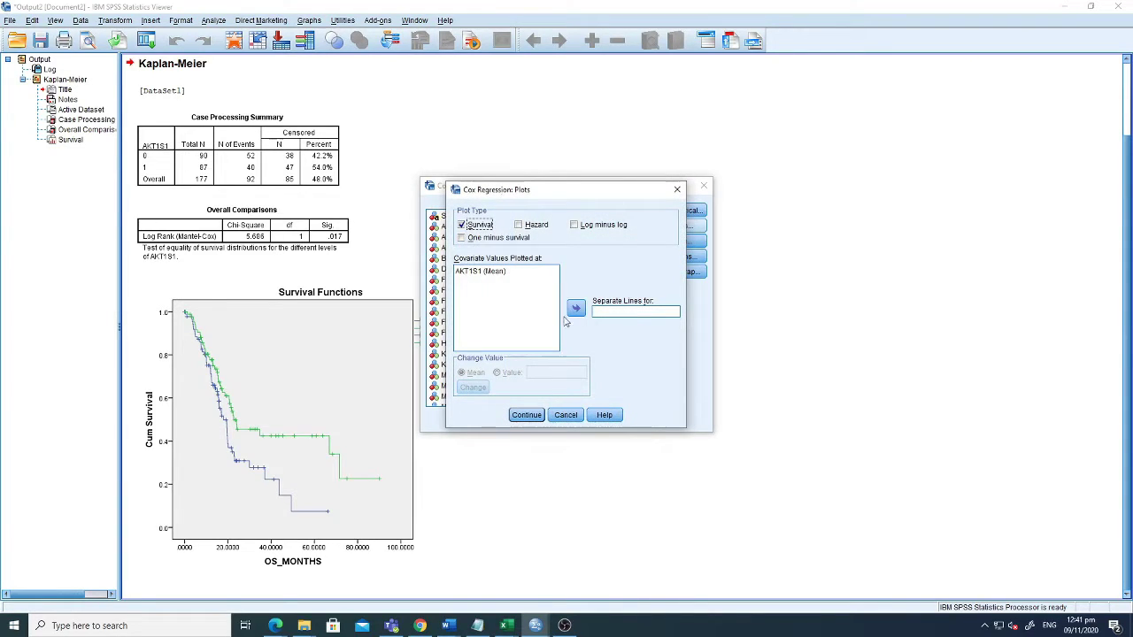
click(526, 416)
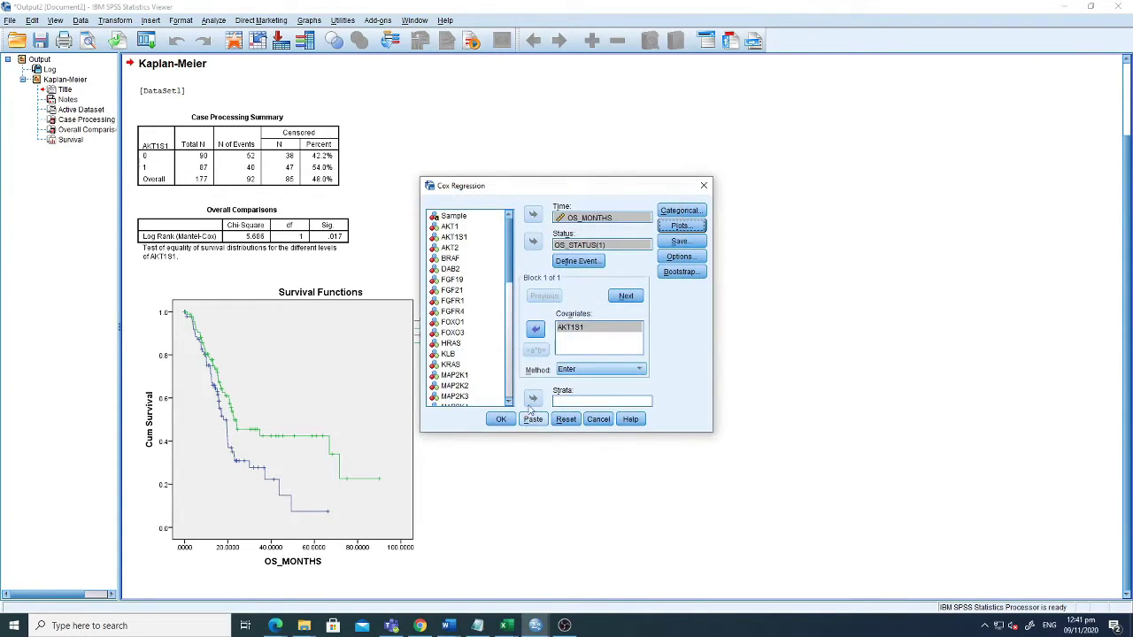
Check the save settings, keep the 95% CI for exp(B) option, and run the Cox Regression.
click(678, 242)
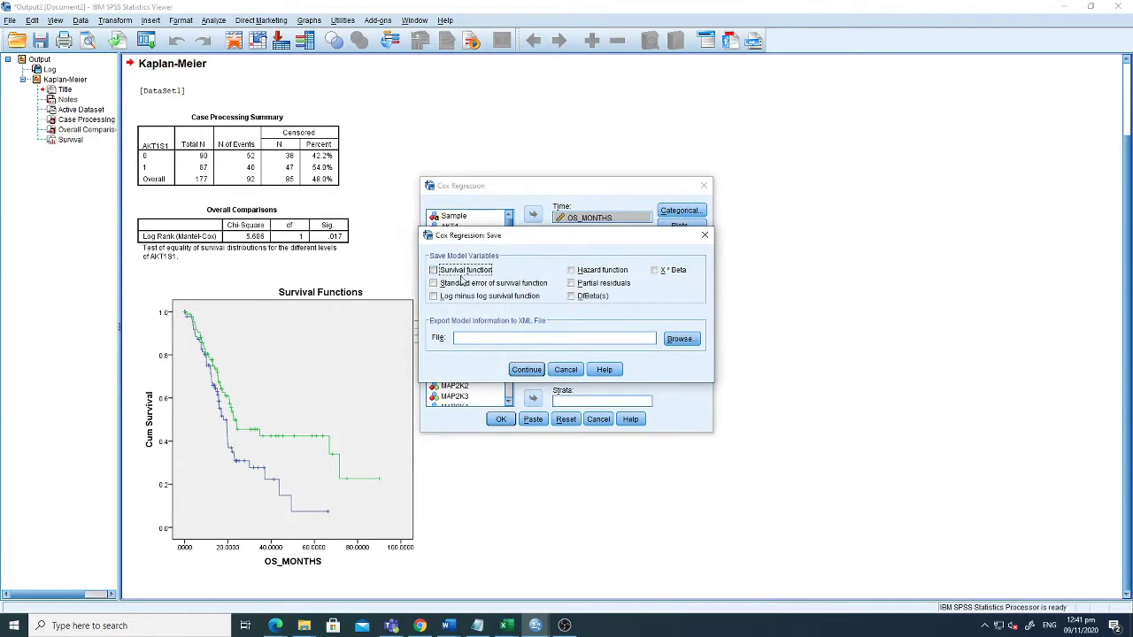
click(566, 370)
click(682, 257)
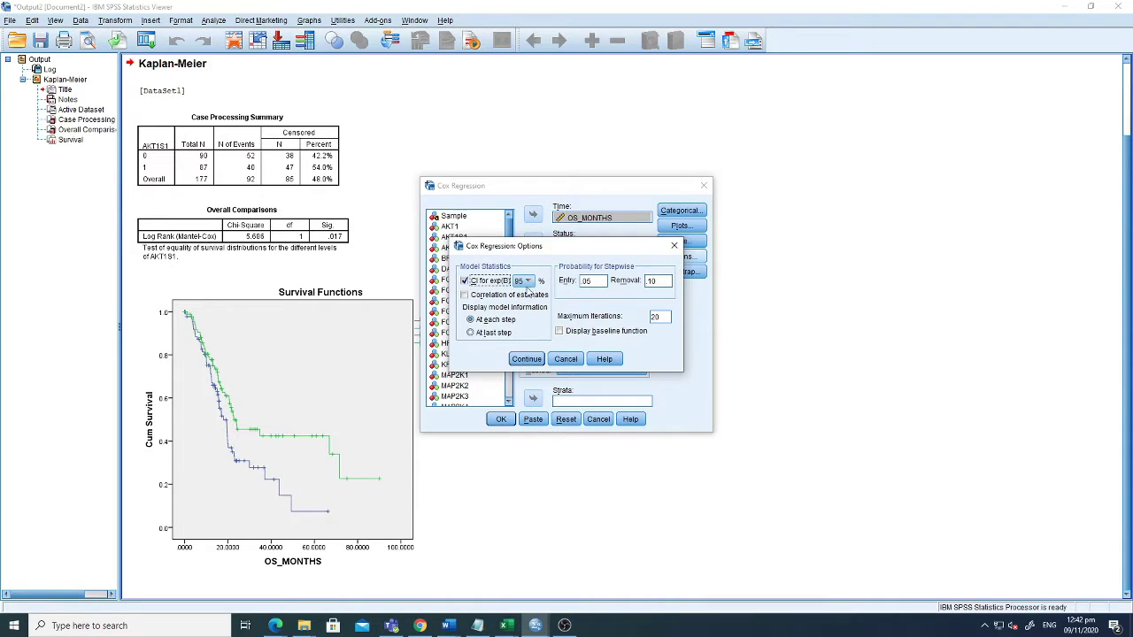
click(533, 360)
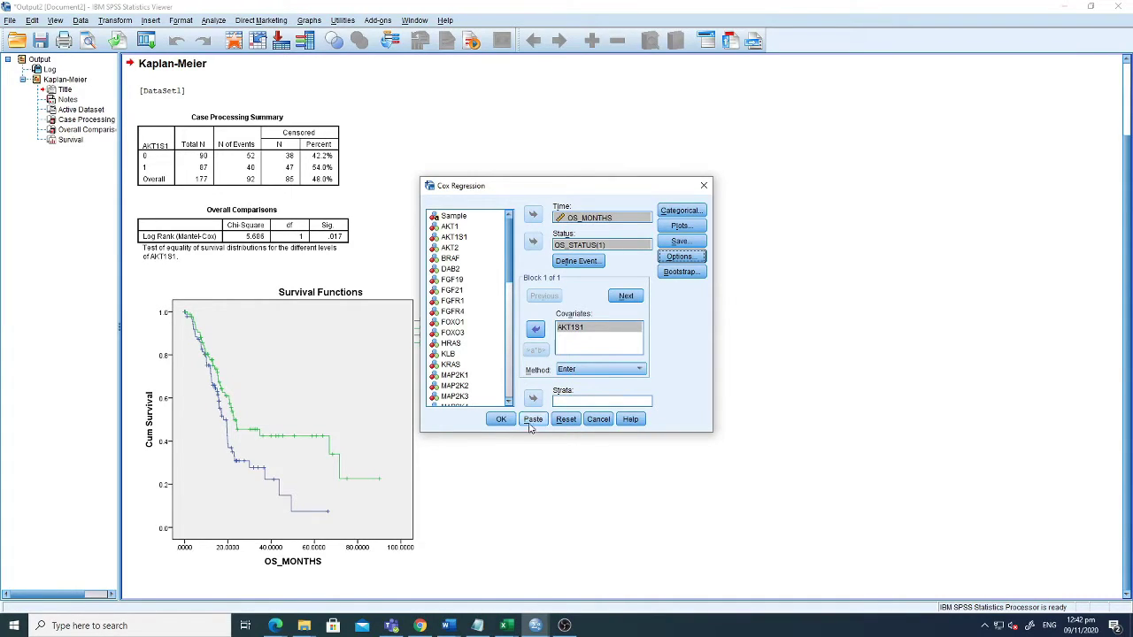
click(501, 421)
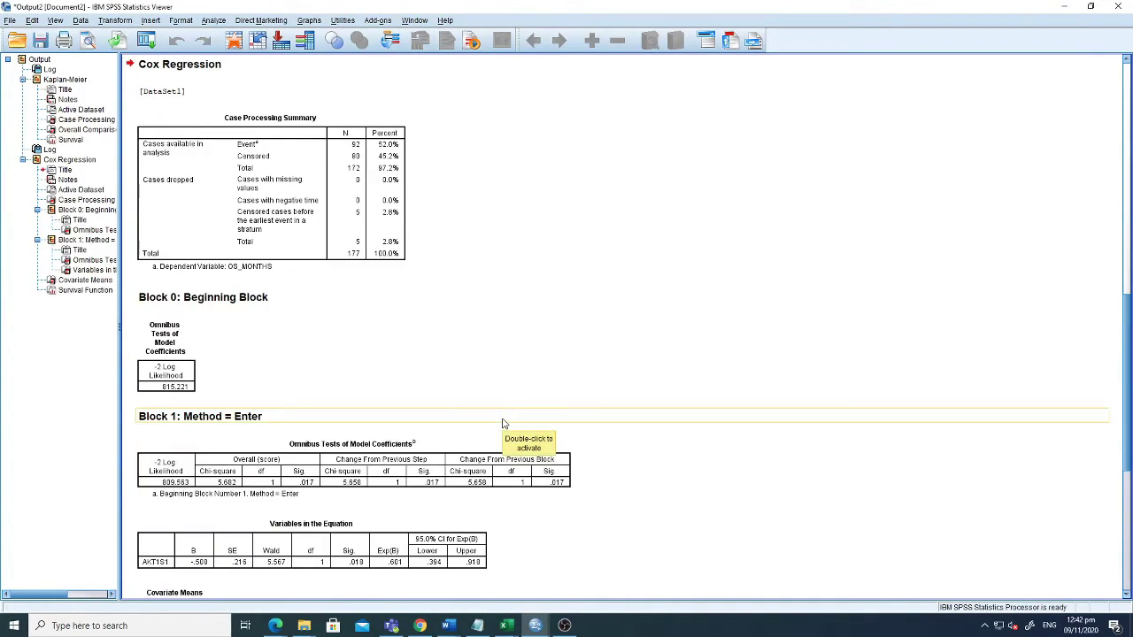
Examine the AKT1S1 Cox Regression coefficients, significance, hazard ratio and survival curve, comparing them with the Kaplan-Meier output.
scroll(509, 417, down, 4)
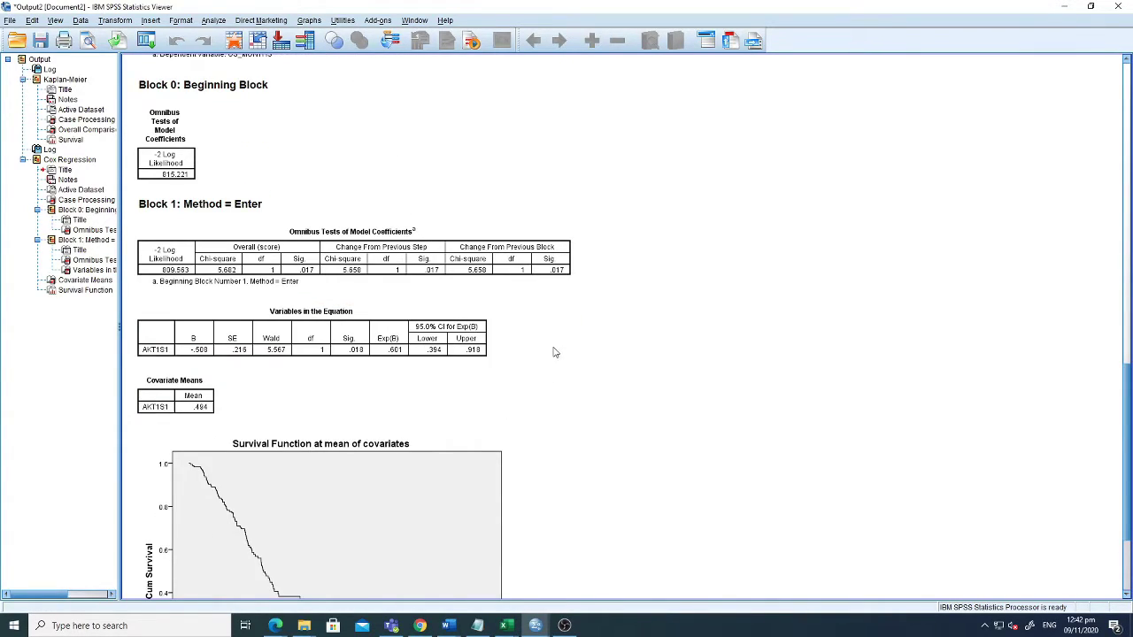
scroll(572, 394, down, 2)
scroll(542, 407, up, 1)
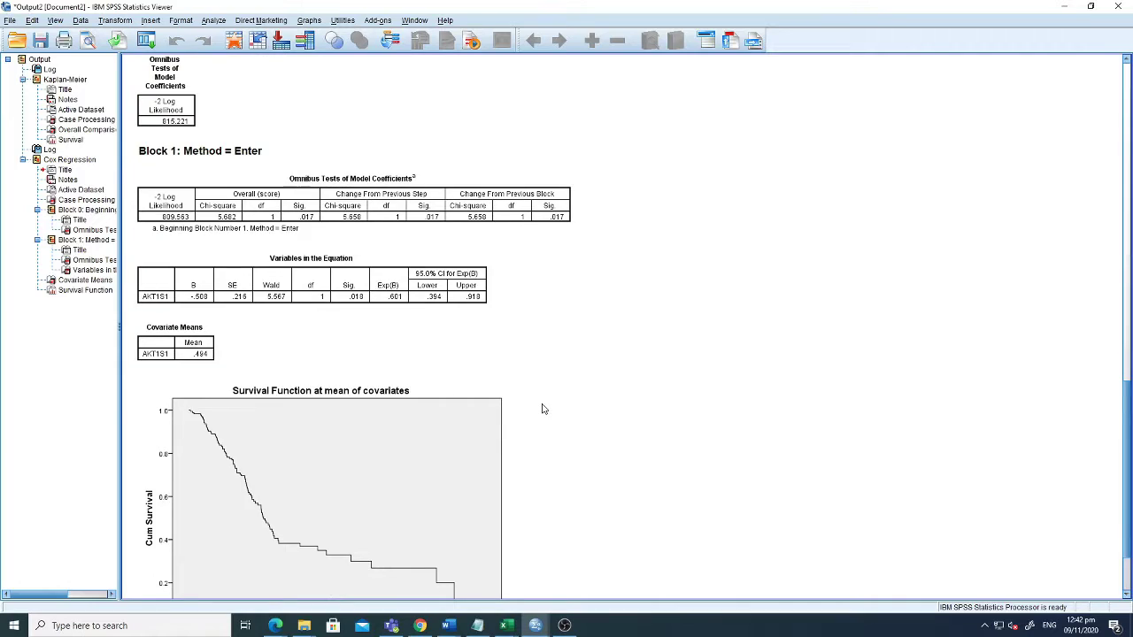
click(363, 461)
scroll(375, 420, up, 2)
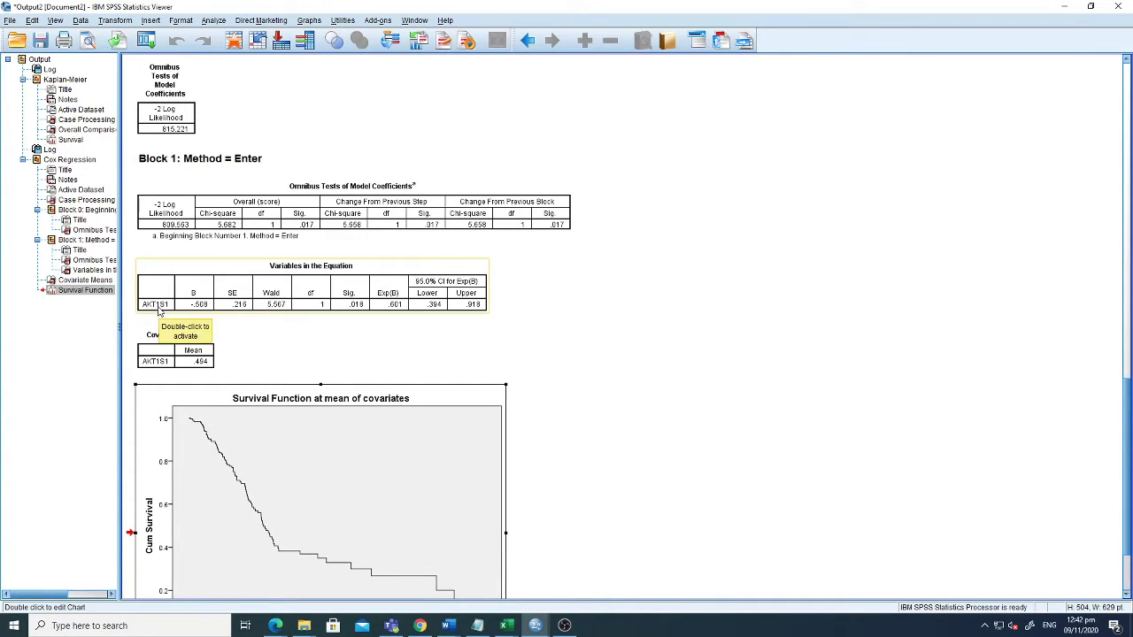
click(361, 306)
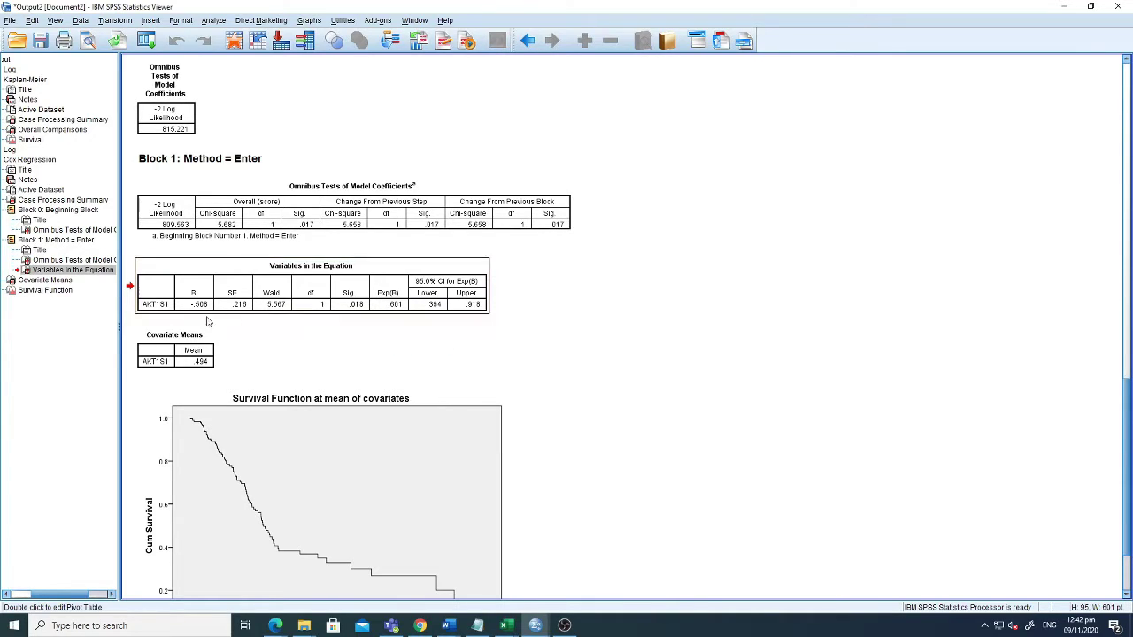
double_click(384, 316)
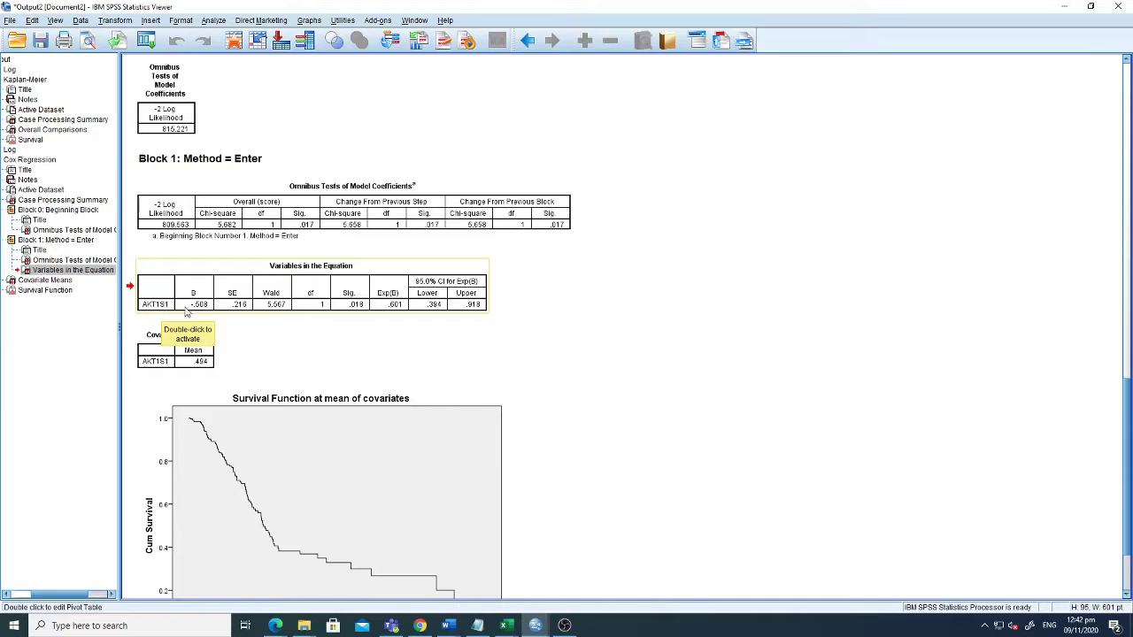
double_click(356, 313)
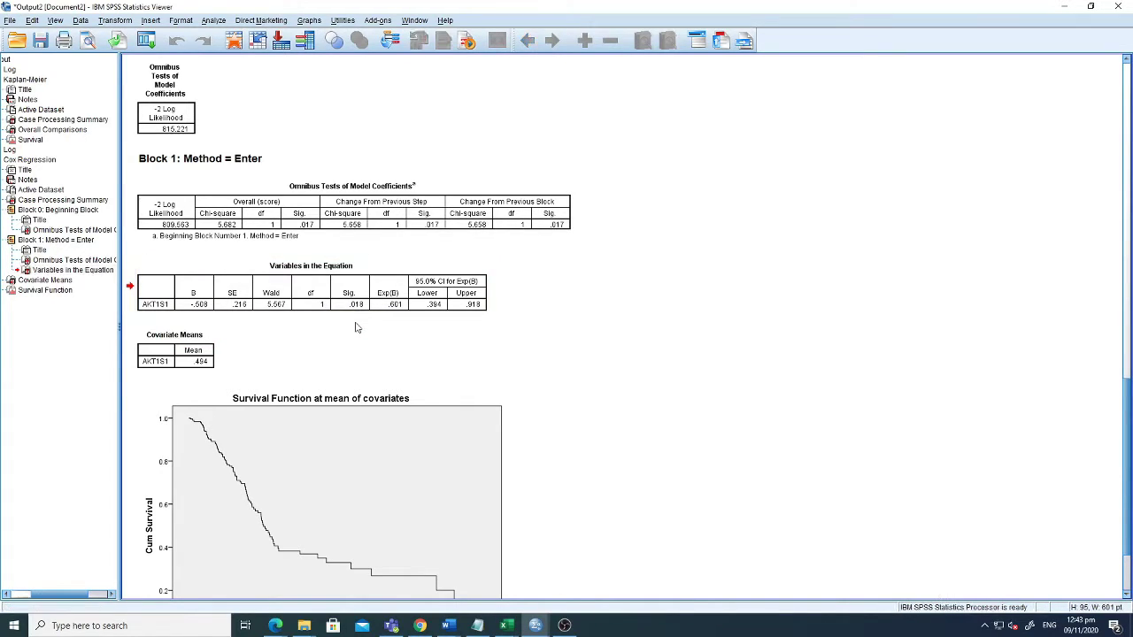
scroll(358, 313, up, 10)
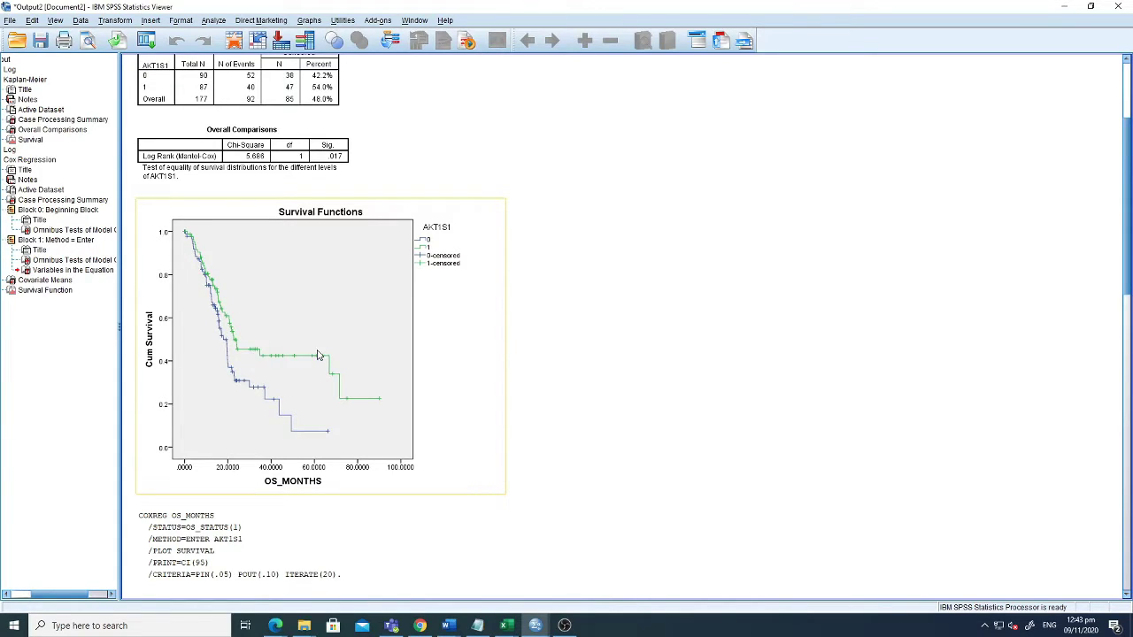
scroll(321, 354, down, 15)
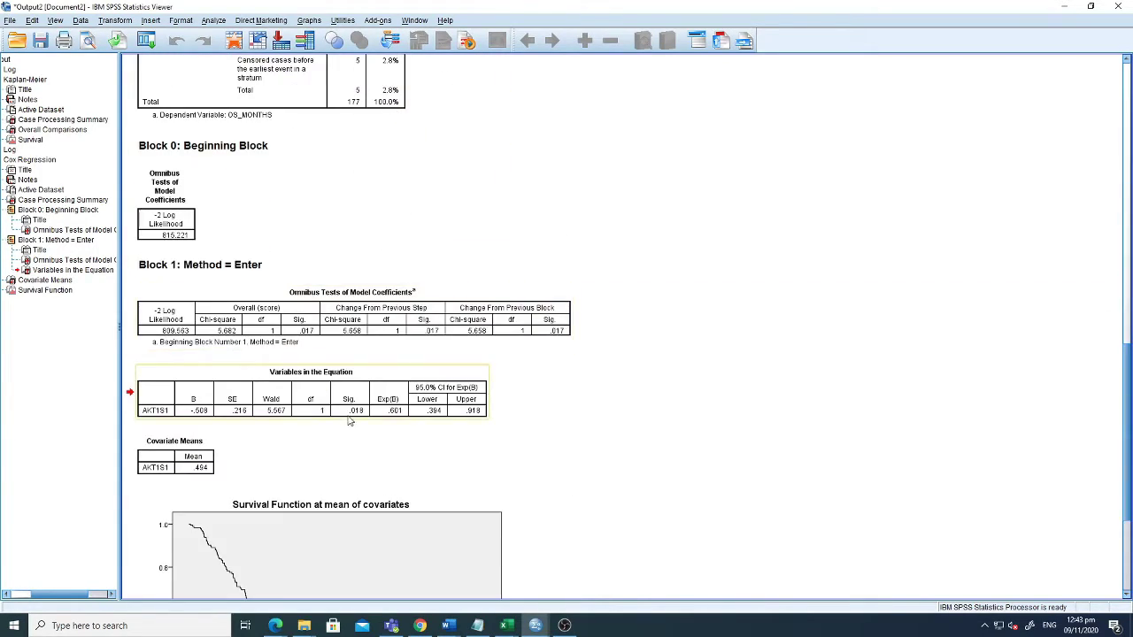
scroll(368, 410, down, 3)
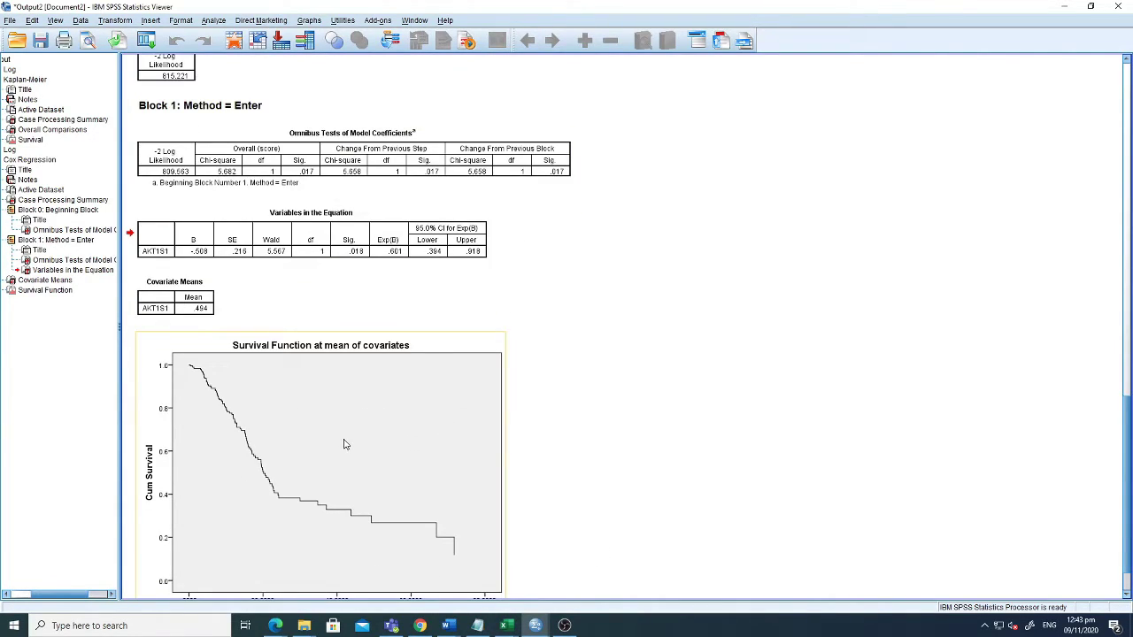
Start another Cox Regression and add KLB and MAP3K1 to the covariates alongside AKT1S1.
click(221, 20)
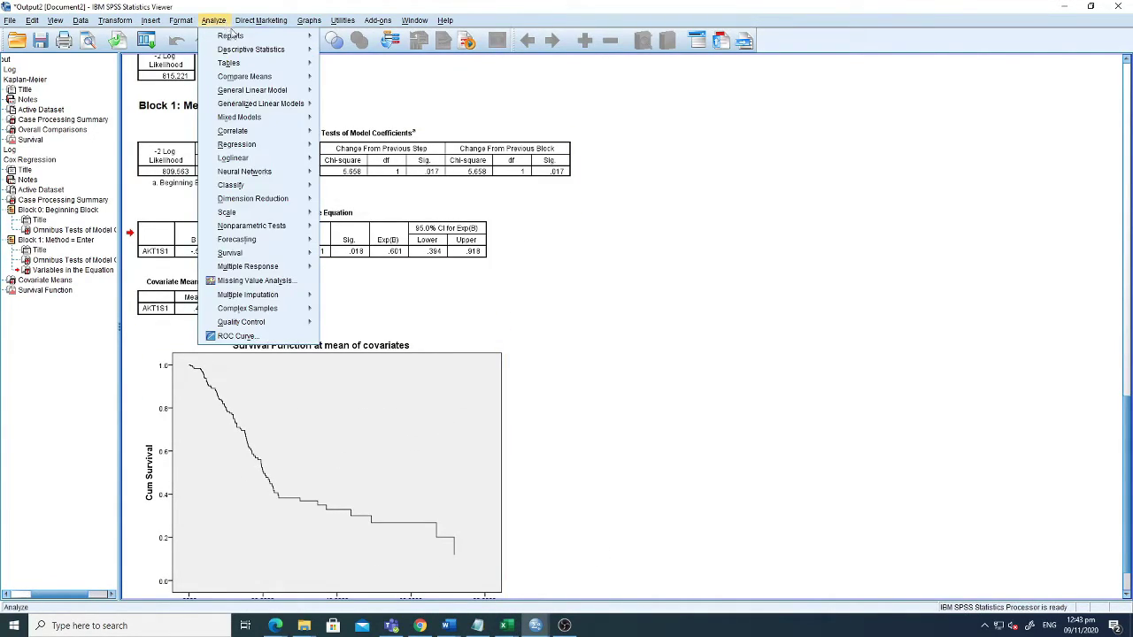
click(361, 288)
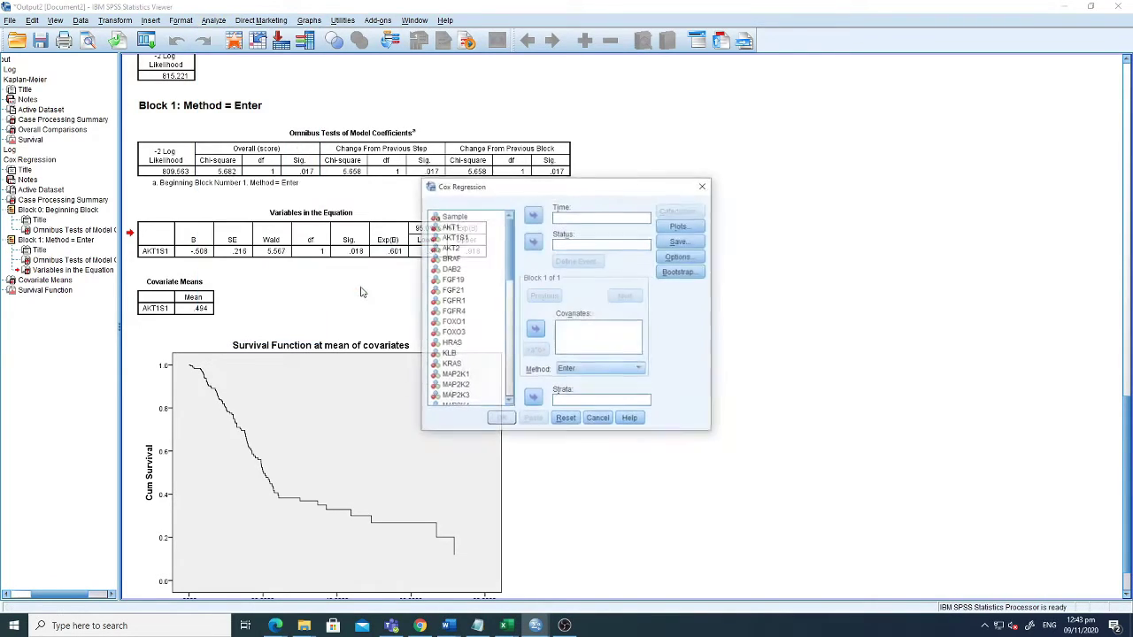
click(580, 328)
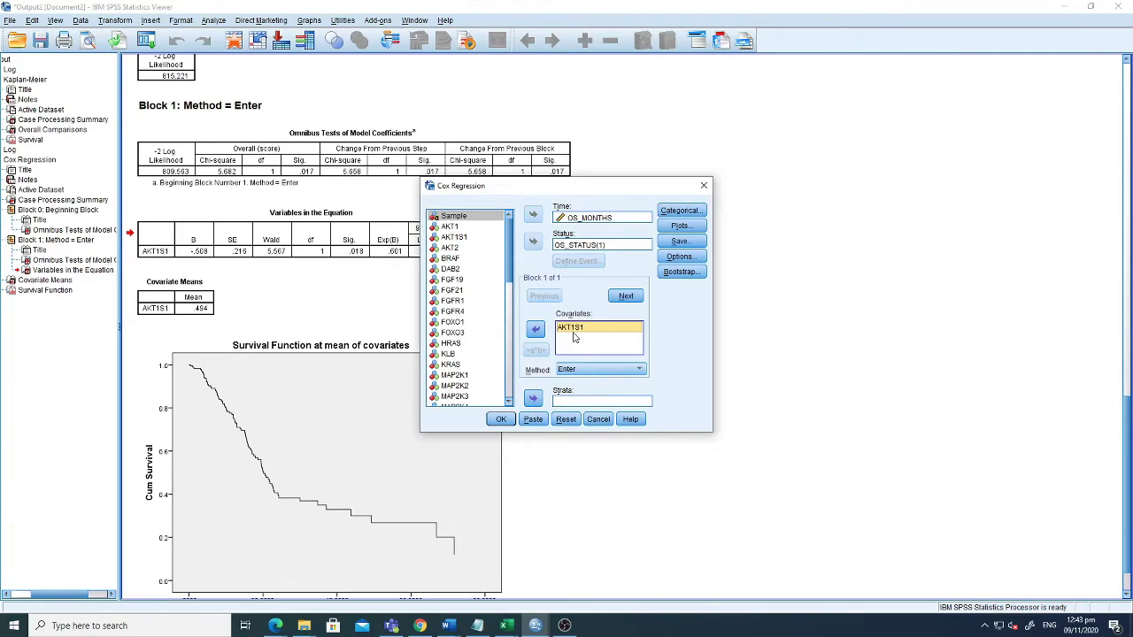
scroll(464, 301, down, 2)
click(456, 292)
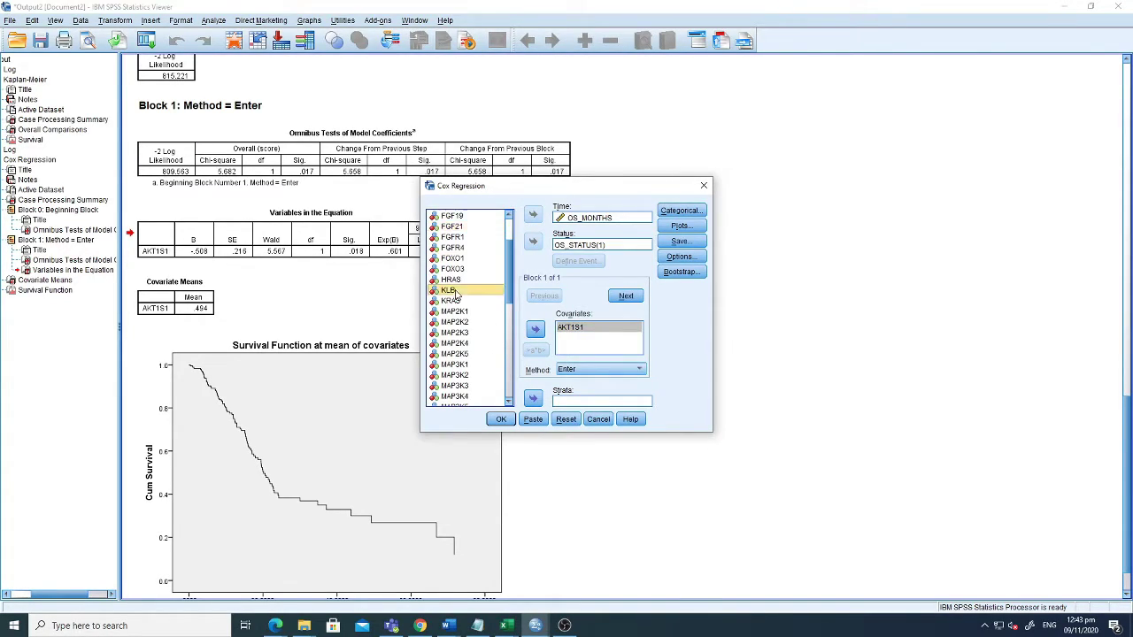
click(535, 329)
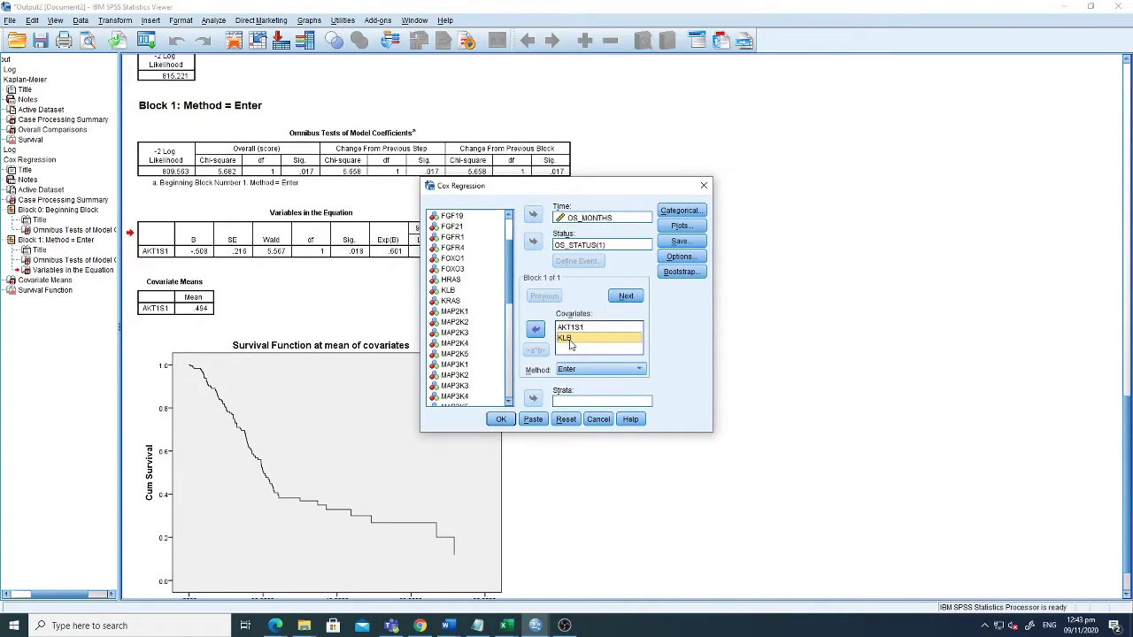
scroll(467, 337, down, 3)
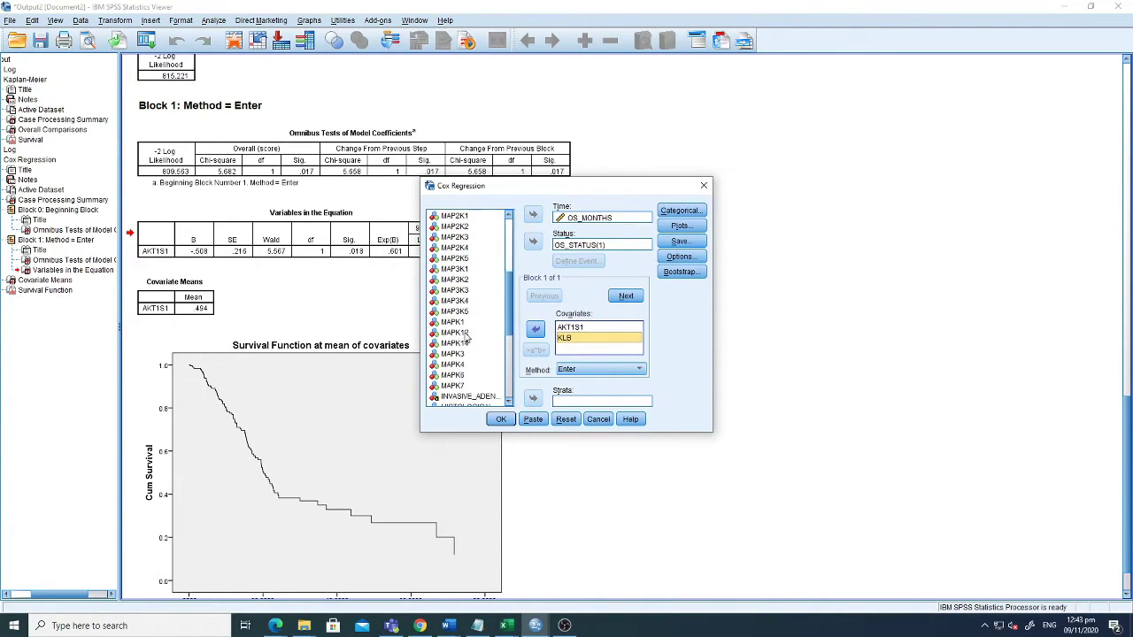
click(467, 270)
click(536, 331)
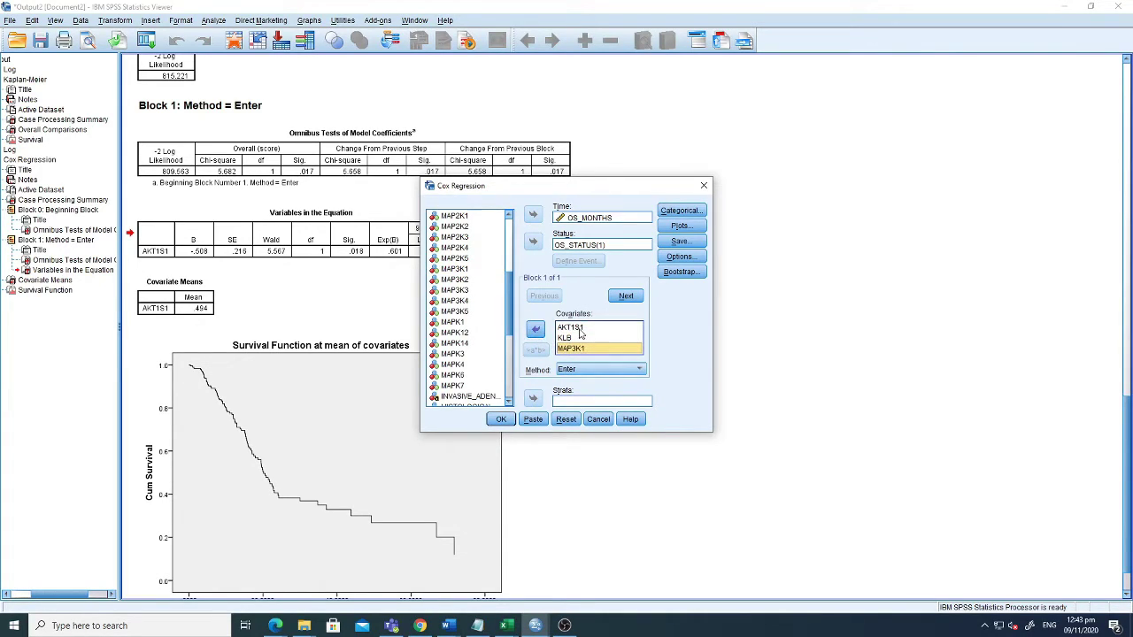
Add the clinical variables T12VS34 and GRADE12VS34 to the Cox Regression covariates and review the covariate list.
drag(510, 304, 511, 345)
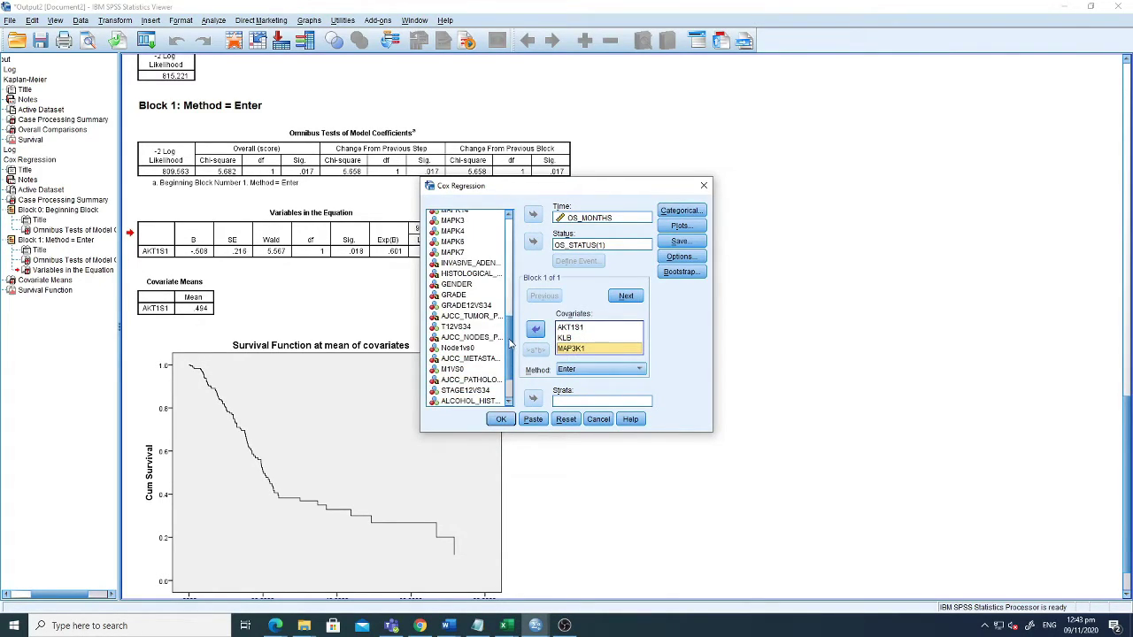
click(458, 328)
click(458, 328)
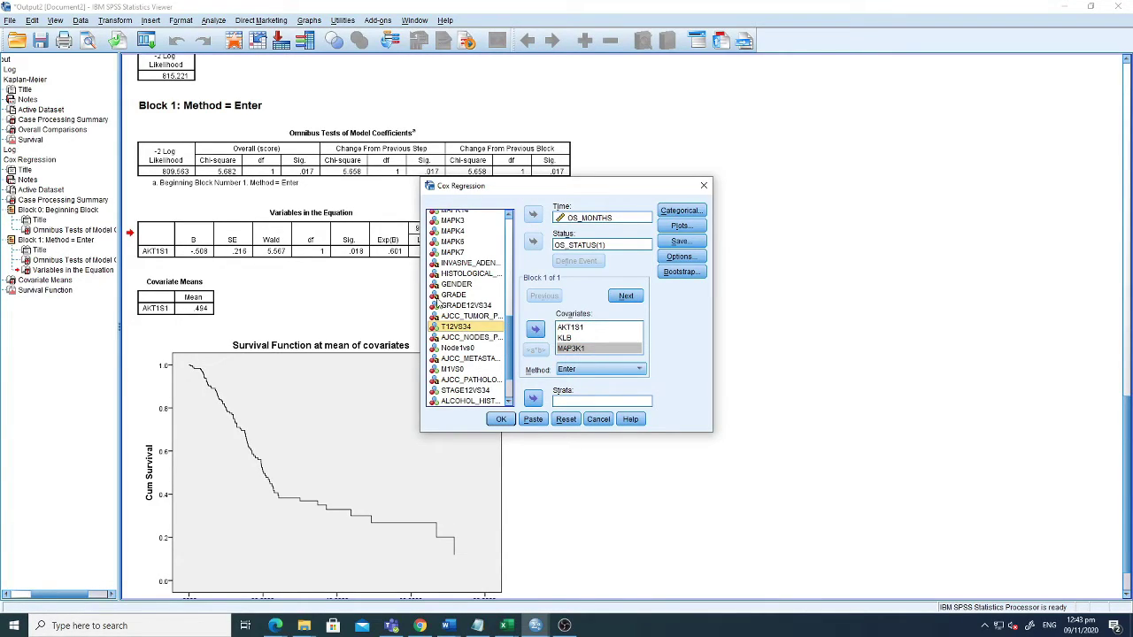
click(535, 330)
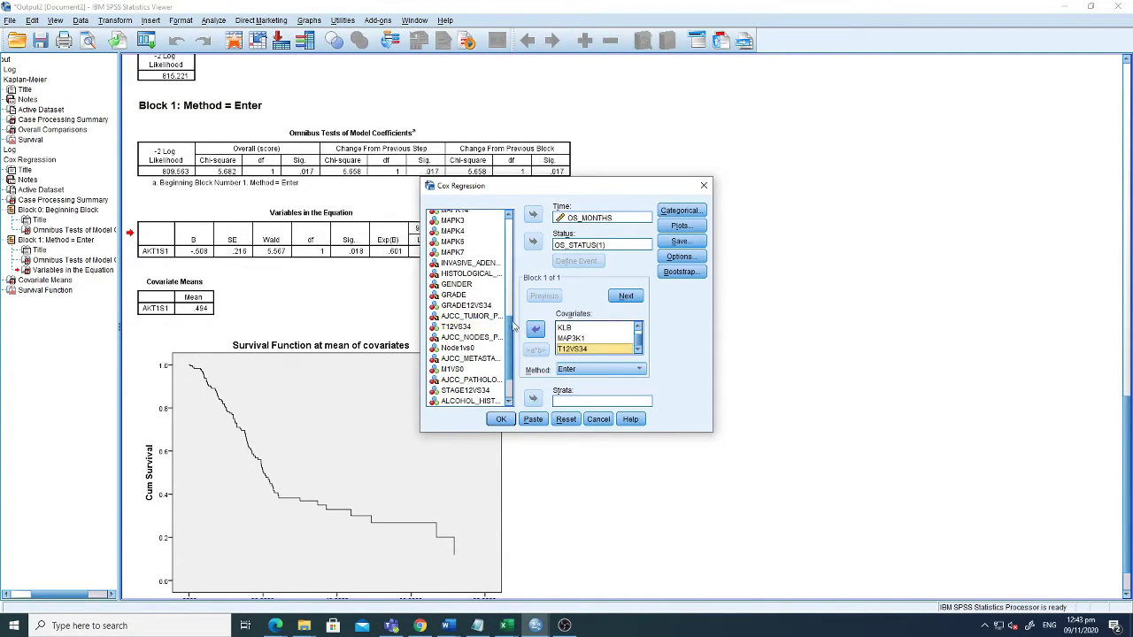
click(451, 305)
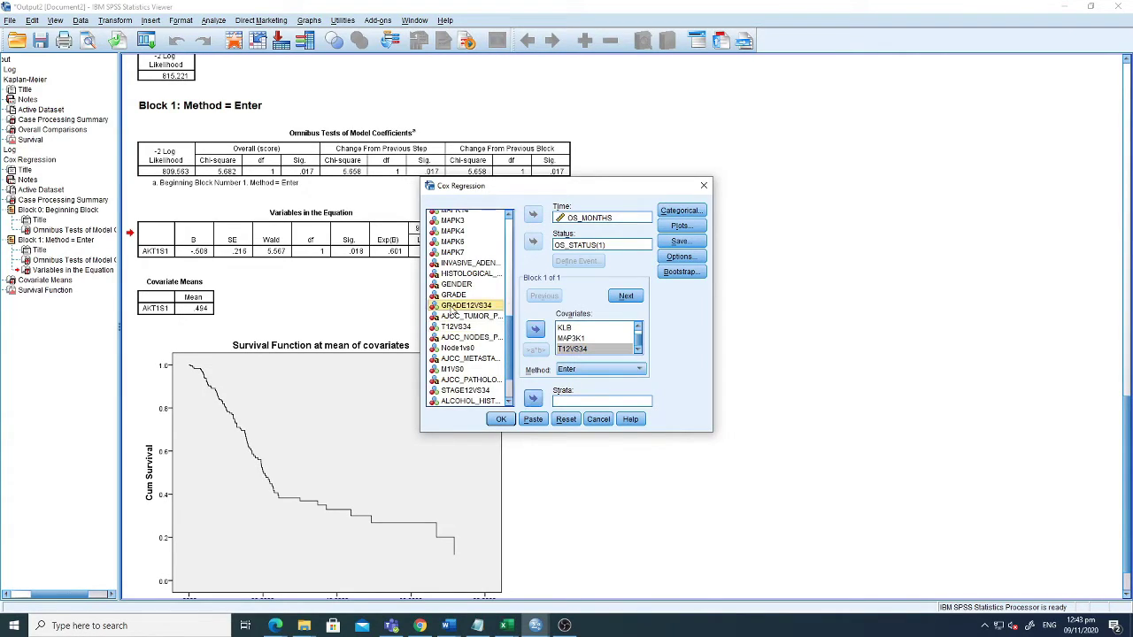
click(535, 329)
scroll(584, 349, up, 1)
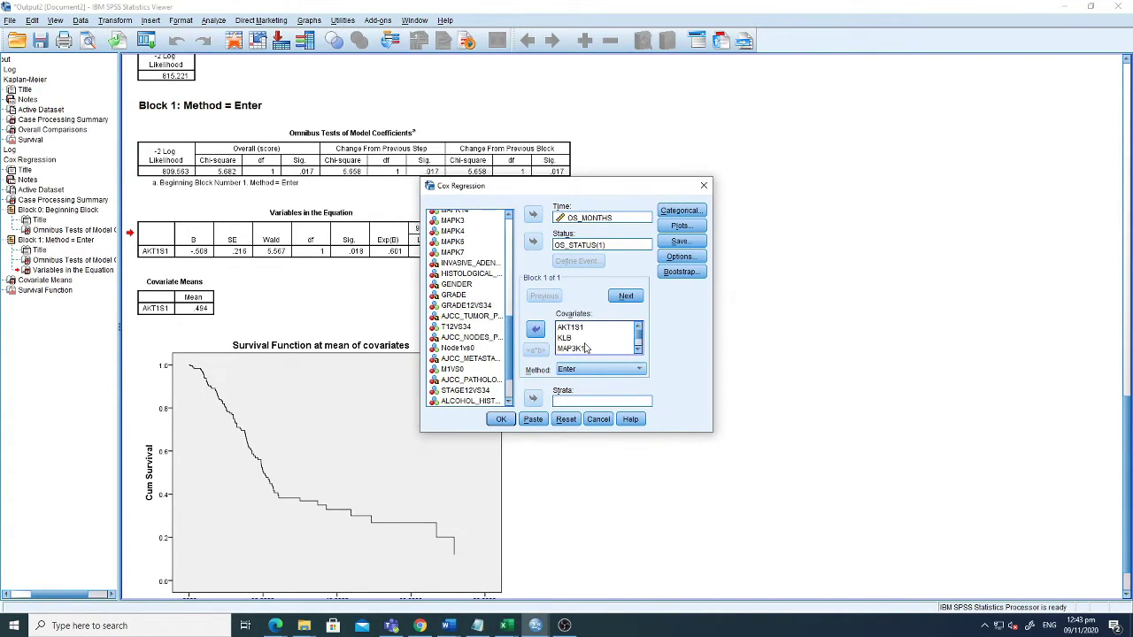
Review the five covariates AKT1S1, KLB, MAP3K1, T12VS34 and GRADE12VS34, and run the multivariate Cox Regression with the Enter method.
click(582, 327)
click(580, 337)
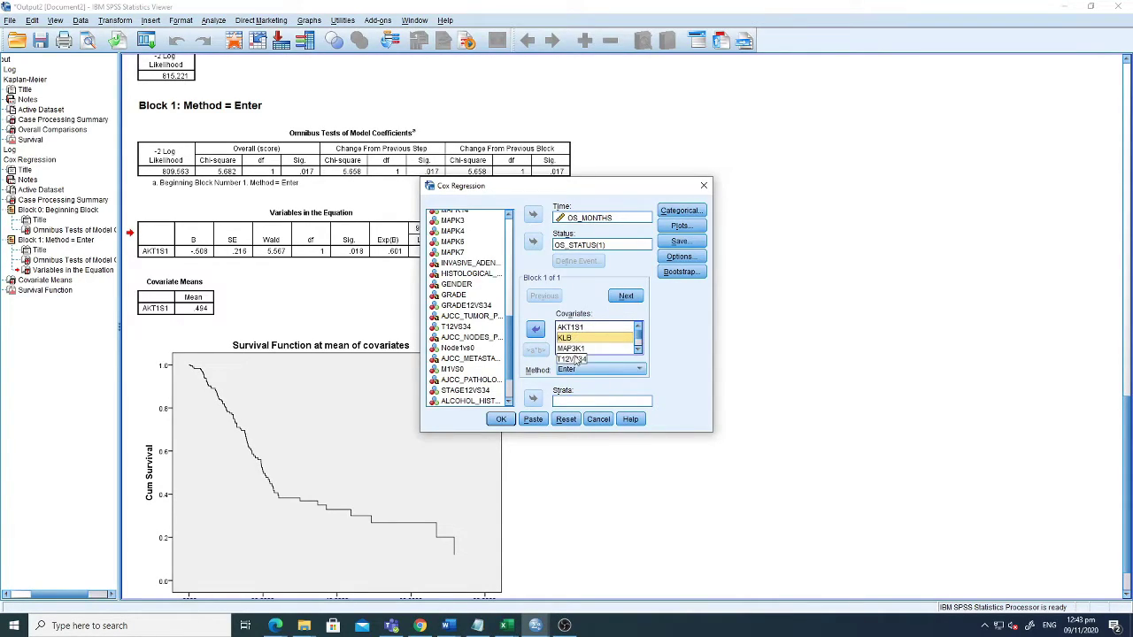
scroll(572, 351, down, 1)
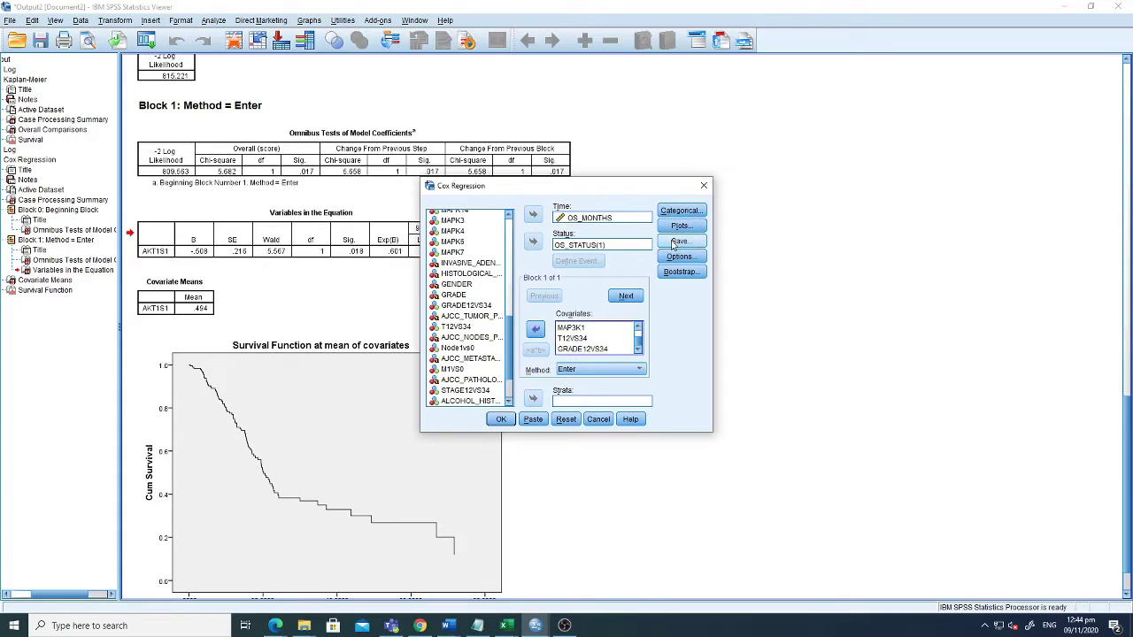
click(501, 420)
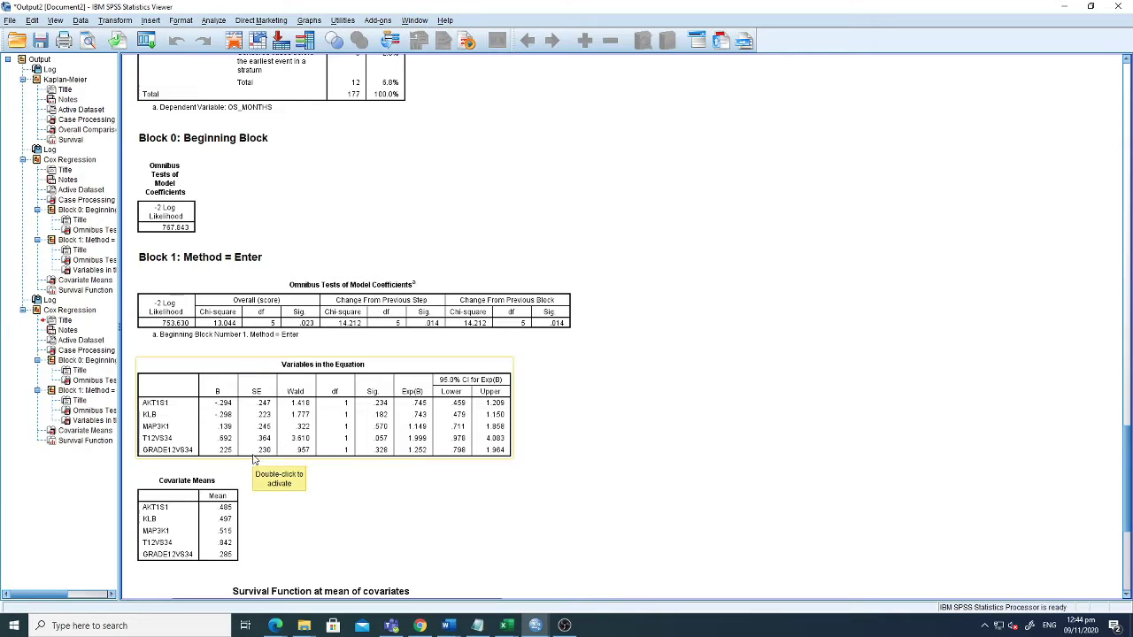
Examine each covariate's significance, hazard ratio and confidence interval in the multivariate Cox output, comparing AKT1S1 with its univariate result.
scroll(301, 447, up, 15)
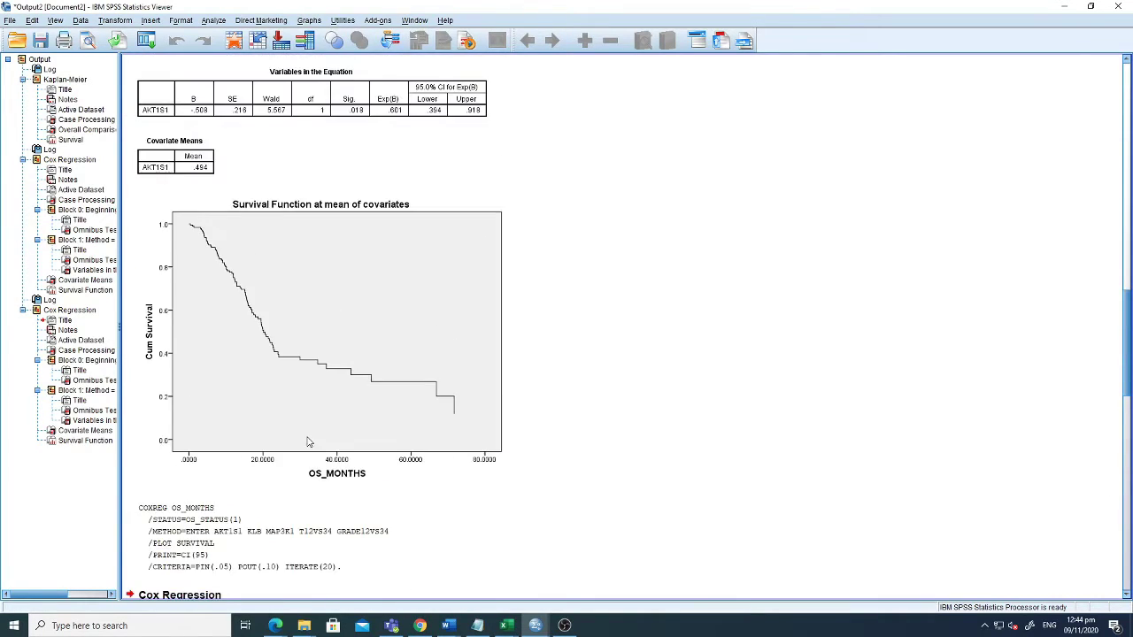
scroll(308, 442, up, 3)
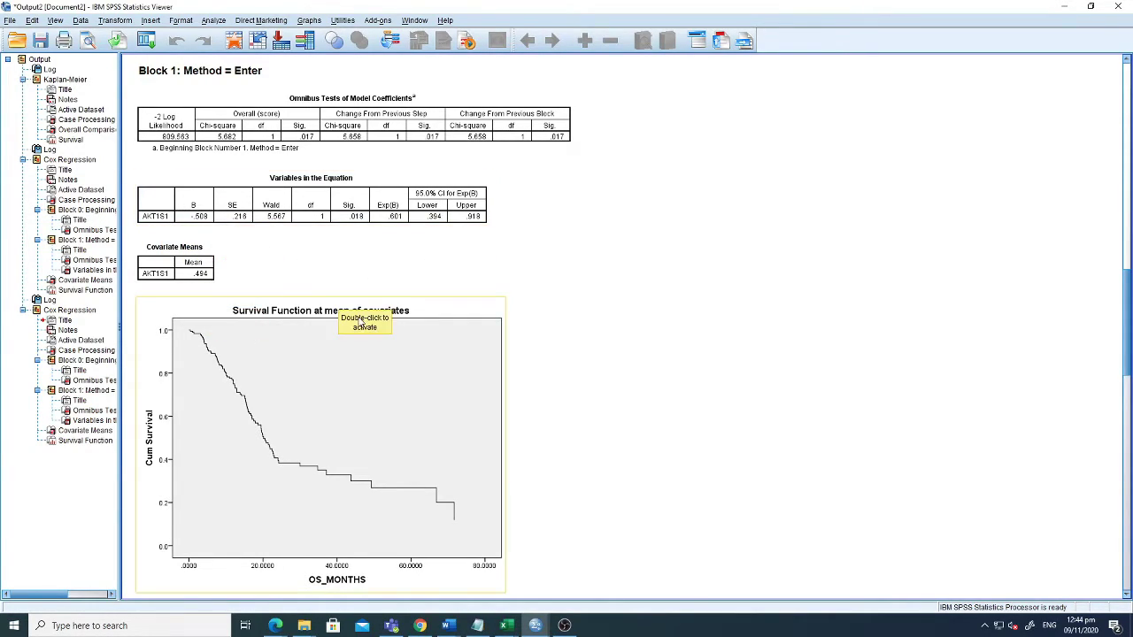
scroll(285, 293, down, 10)
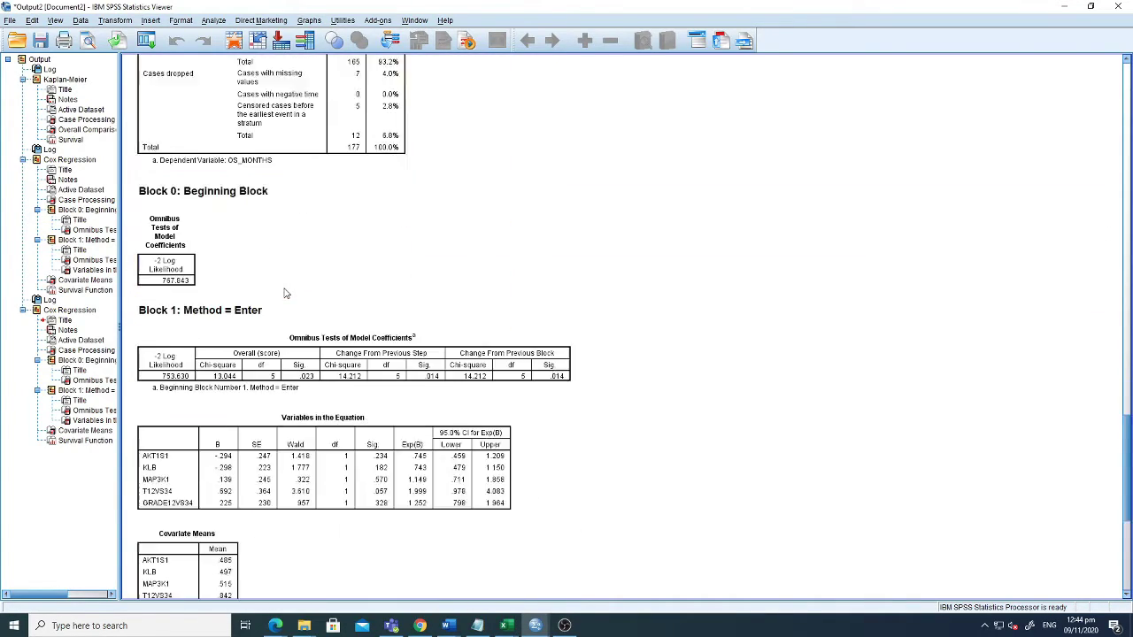
scroll(285, 293, down, 3)
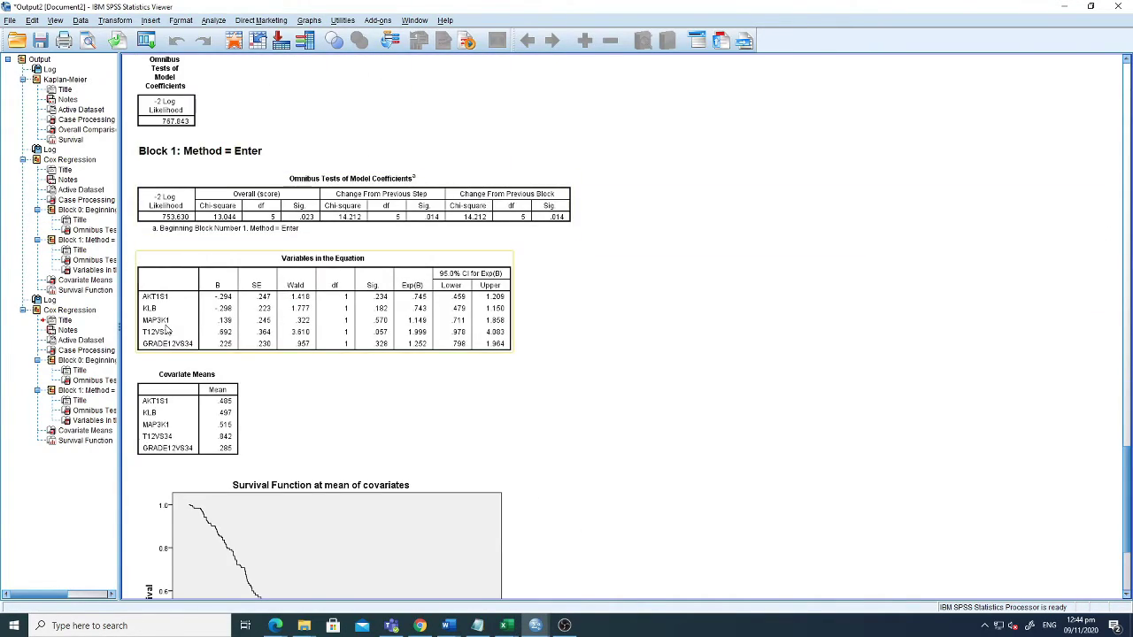
scroll(169, 308, down, 1)
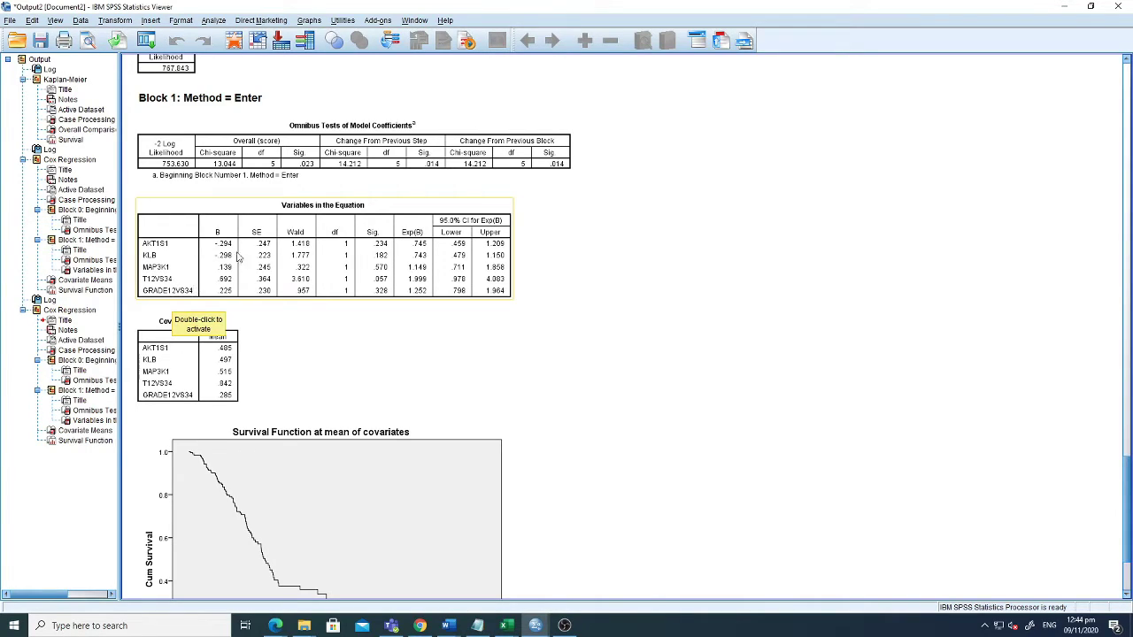
click(165, 262)
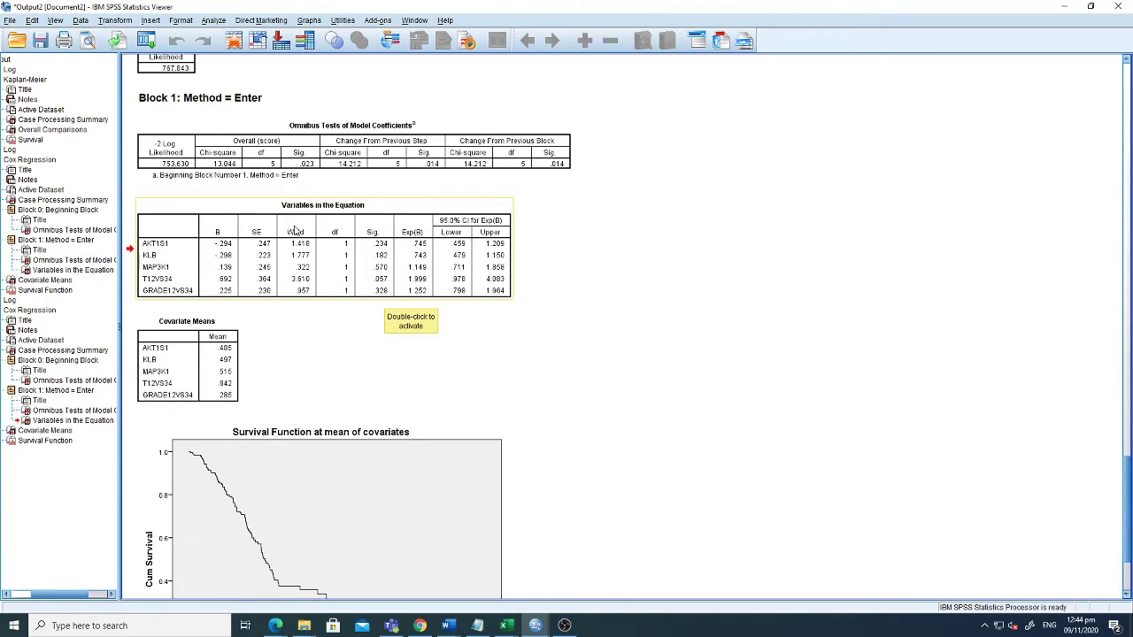
click(378, 253)
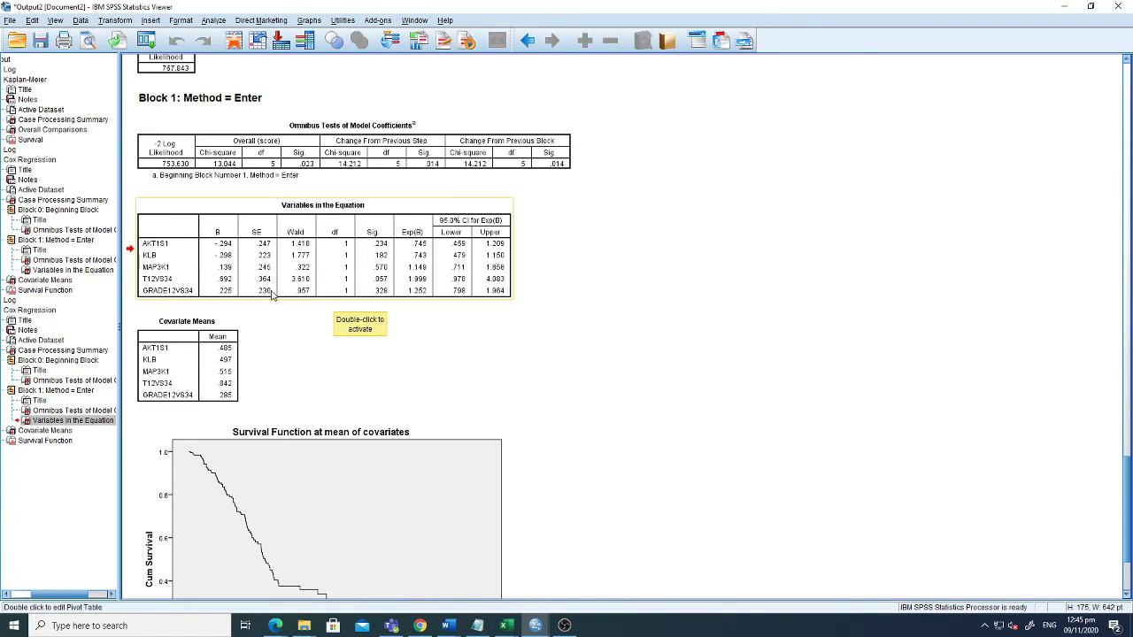
scroll(310, 301, down, 3)
scroll(324, 300, up, 4)
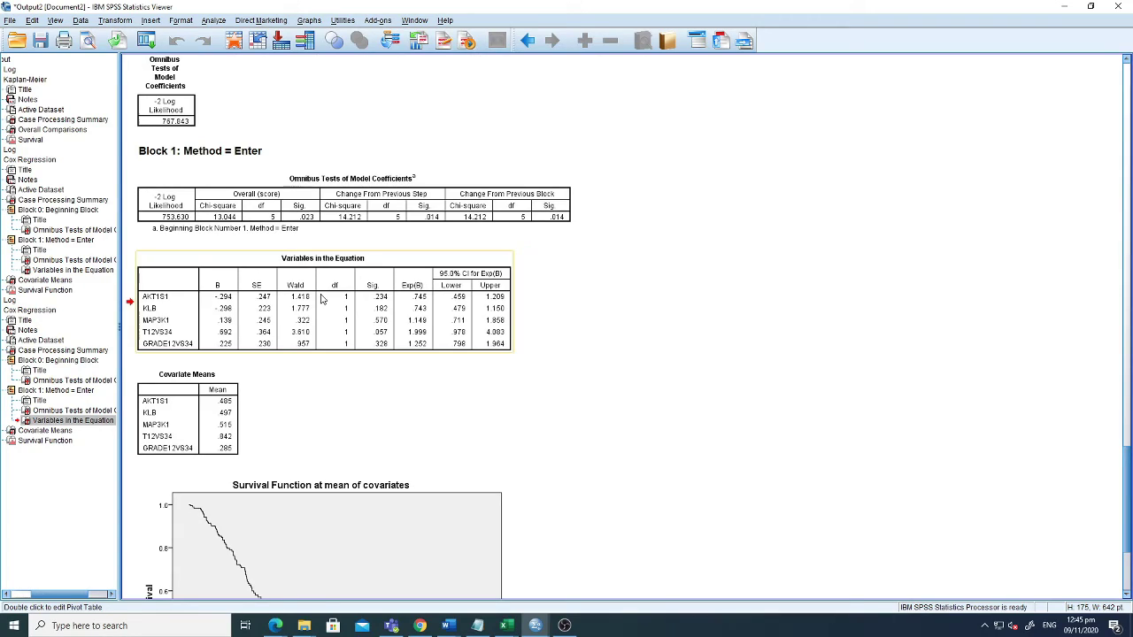
scroll(321, 298, down, 3)
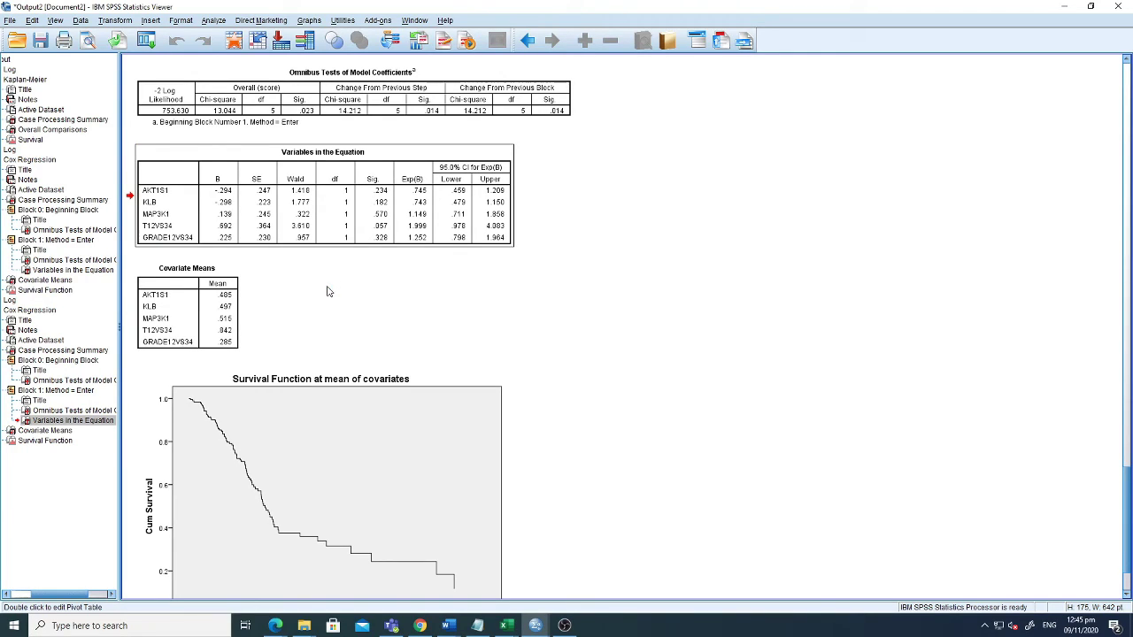
scroll(328, 291, up, 3)
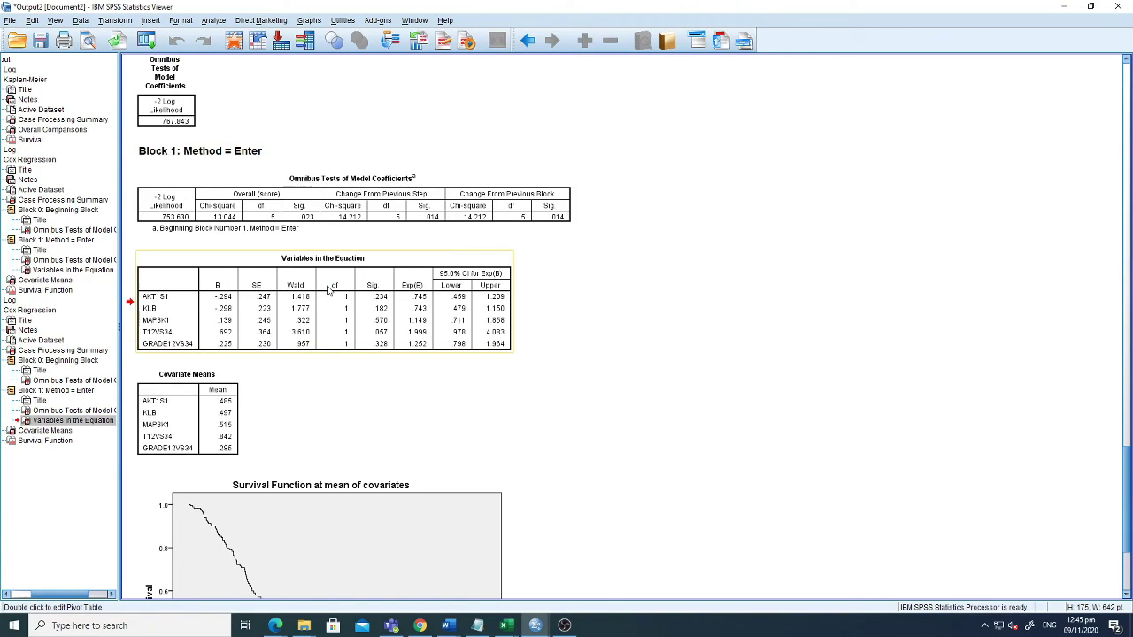